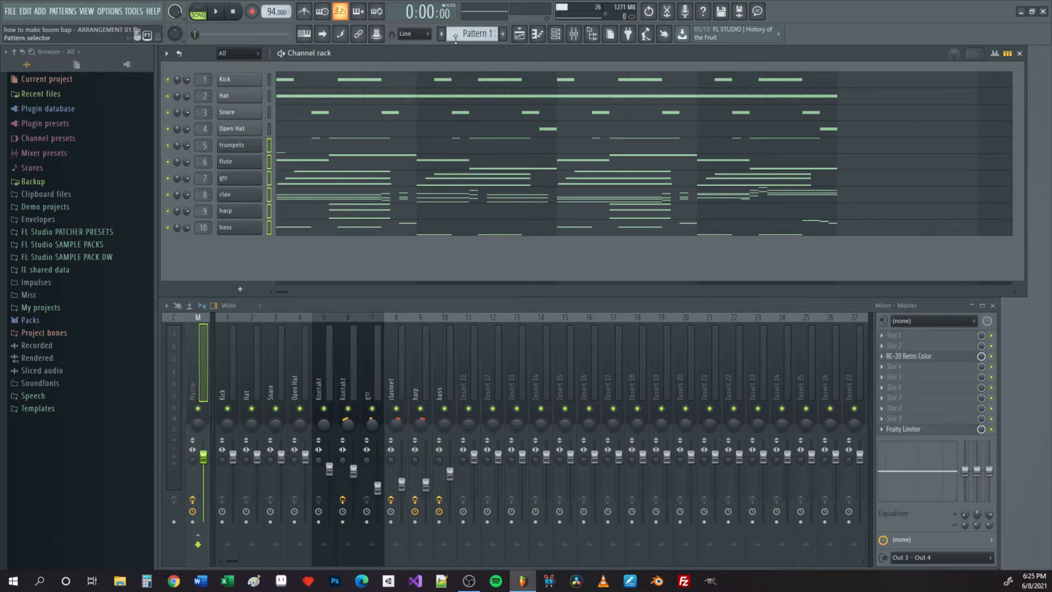
Step: Split Pattern 1 by channel into separate patterns and check them in the pattern list
{"action": "left_click", "coordinate": [473, 33]}
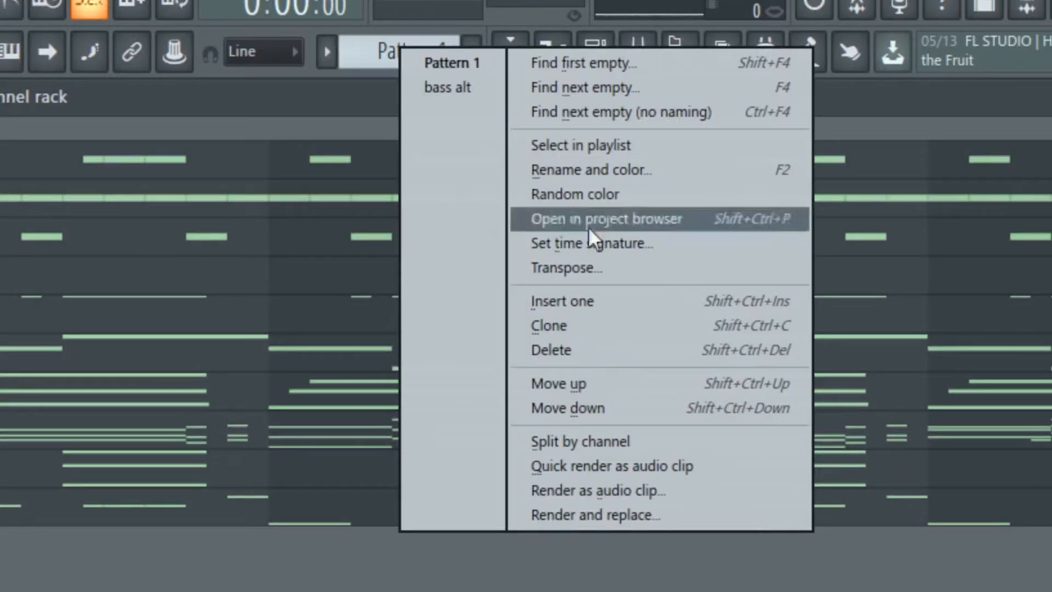
{"action": "left_click", "coordinate": [613, 443]}
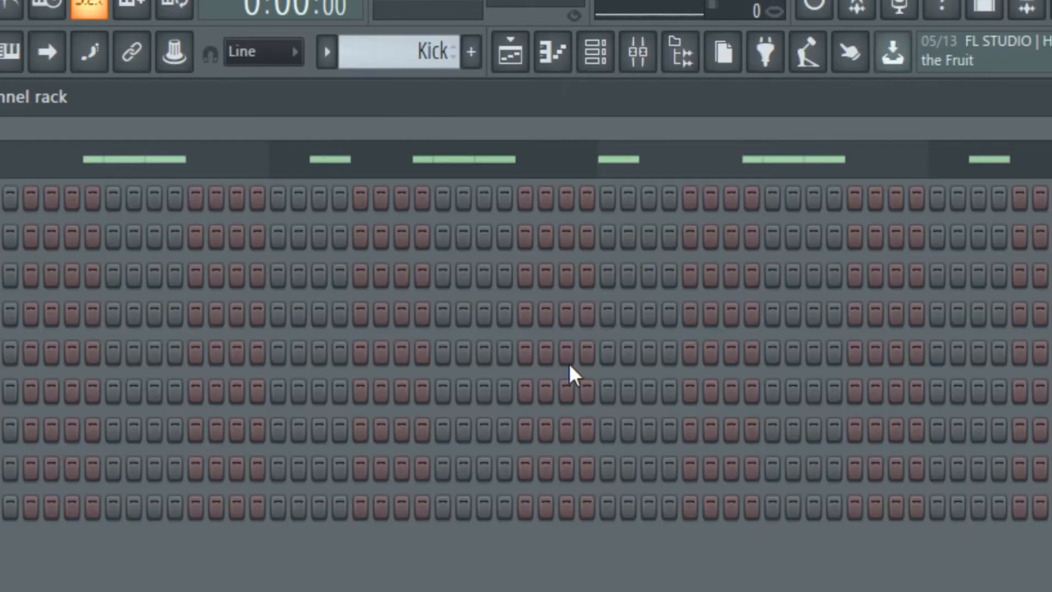
{"action": "left_click", "coordinate": [327, 53]}
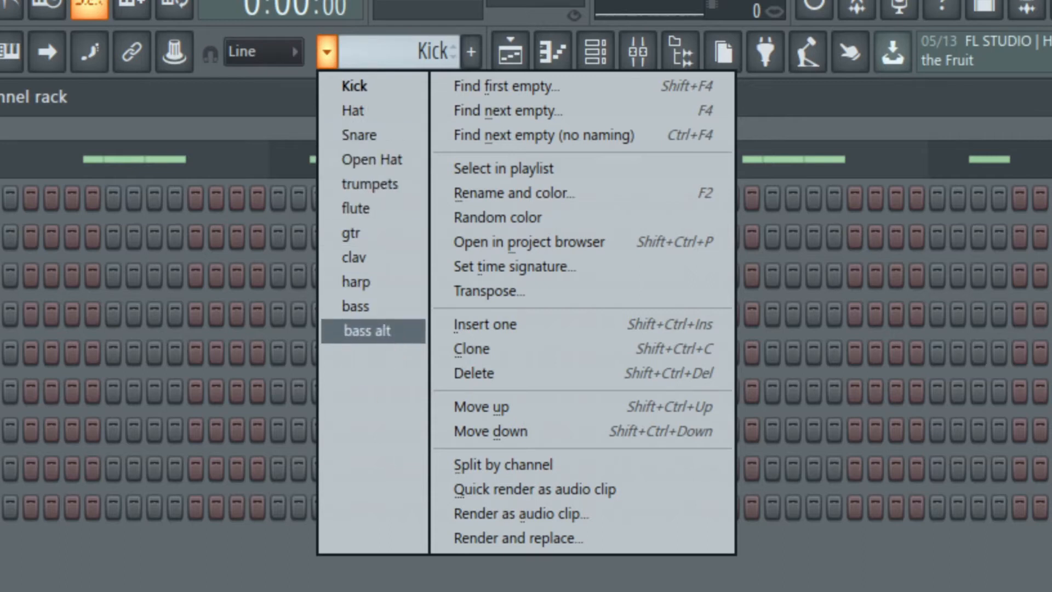
{"action": "key", "text": "Escape"}
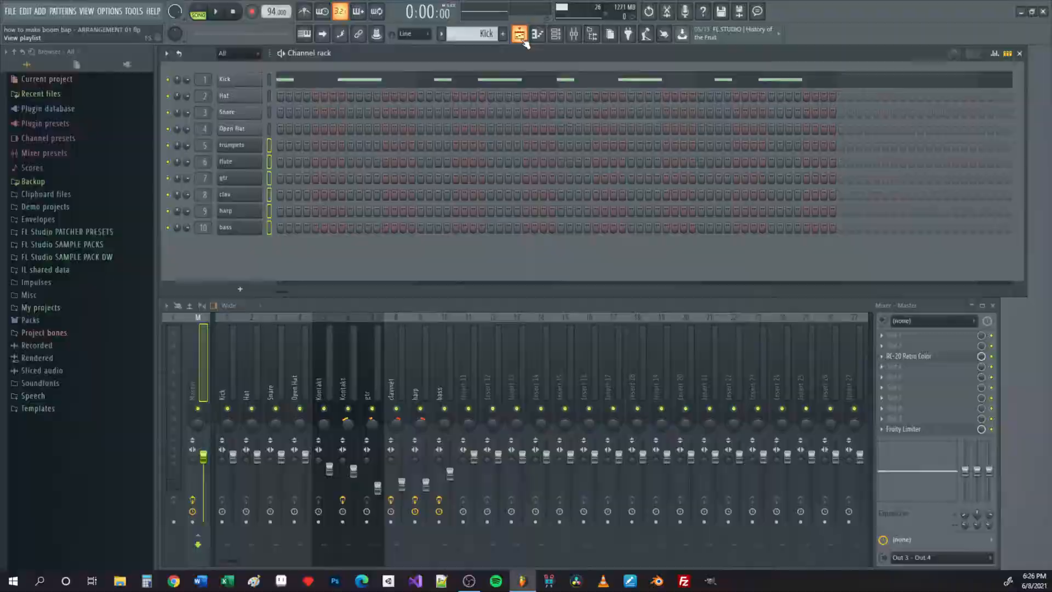
Step: Place all patterns from Kick to bass alt in the playlist at bar 1, one per track on tracks 1 to 11
{"action": "left_click", "coordinate": [510, 52]}
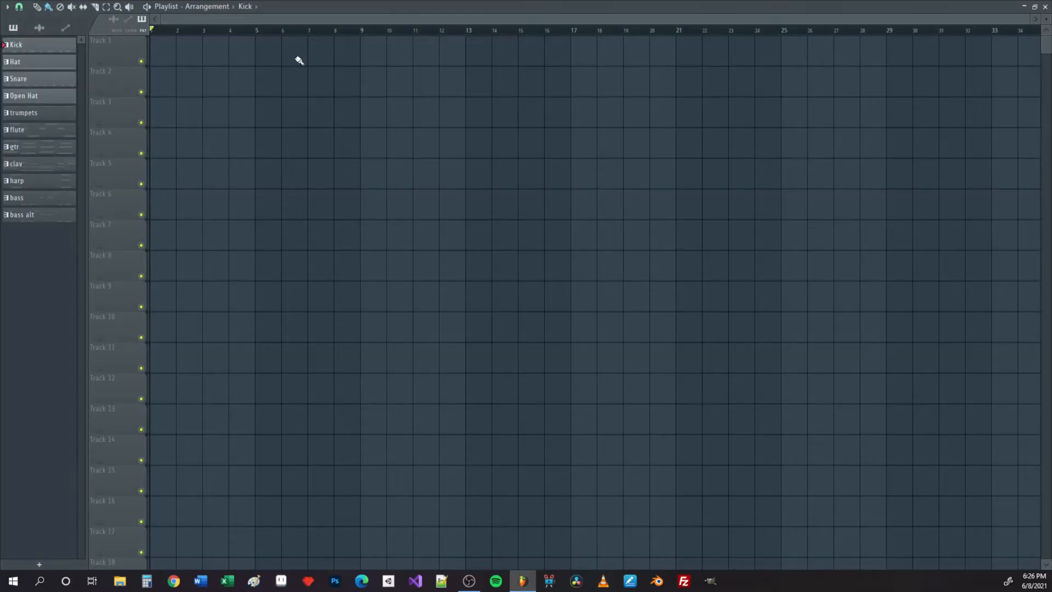
{"action": "left_click", "coordinate": [64, 48]}
{"action": "left_click", "coordinate": [48, 215], "text": "shift"}
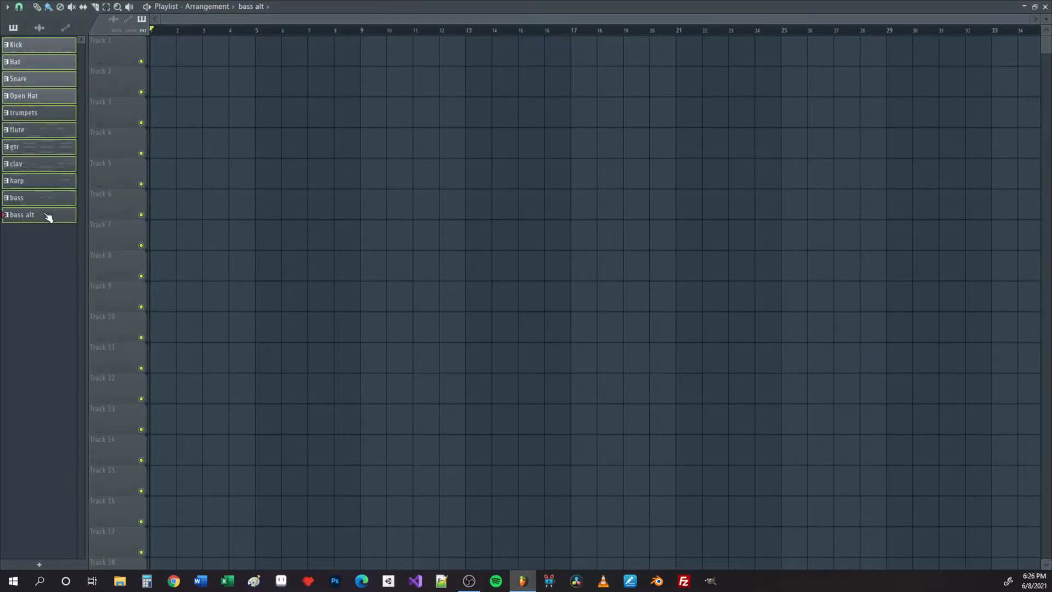
{"action": "left_click", "coordinate": [42, 48]}
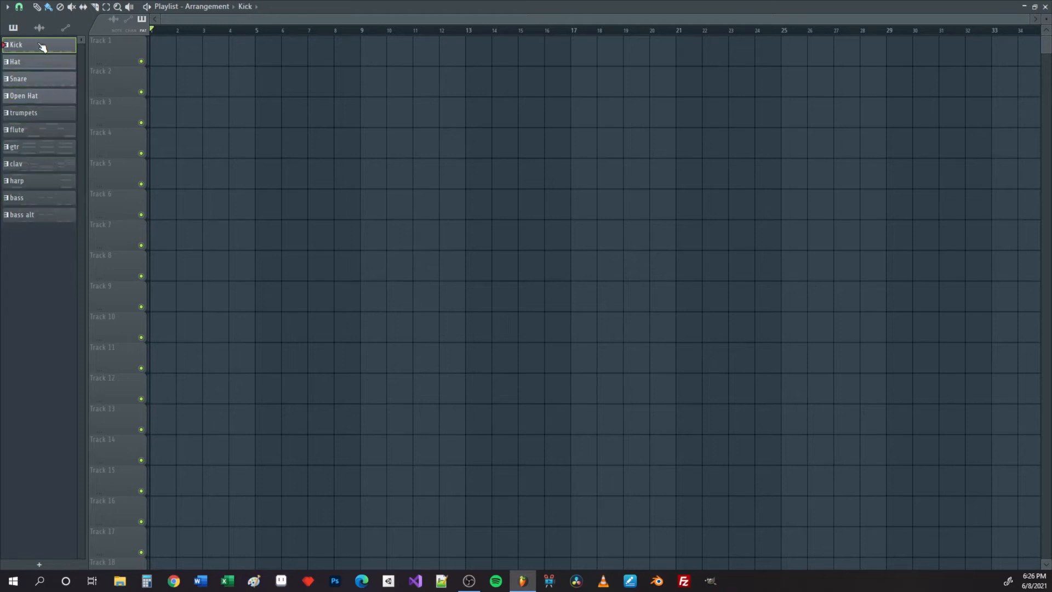
{"action": "left_click", "coordinate": [62, 220], "text": "shift"}
{"action": "left_click_drag", "start_coordinate": [45, 47], "coordinate": [157, 57]}
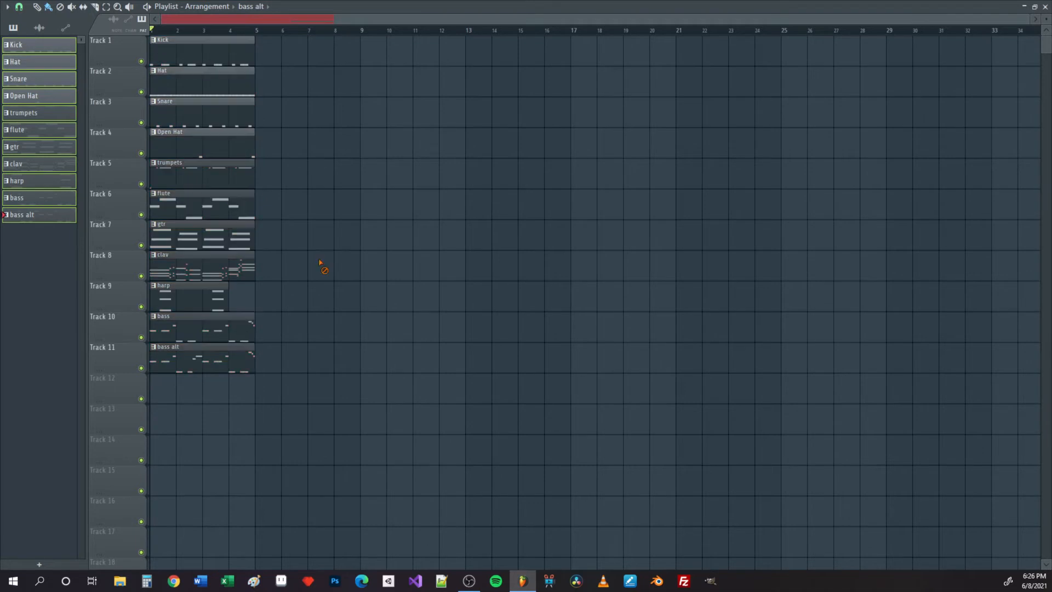
Step: Extend the harp clip to the full four bars and play the stacked clips from bar 1
{"action": "left_click", "coordinate": [223, 301]}
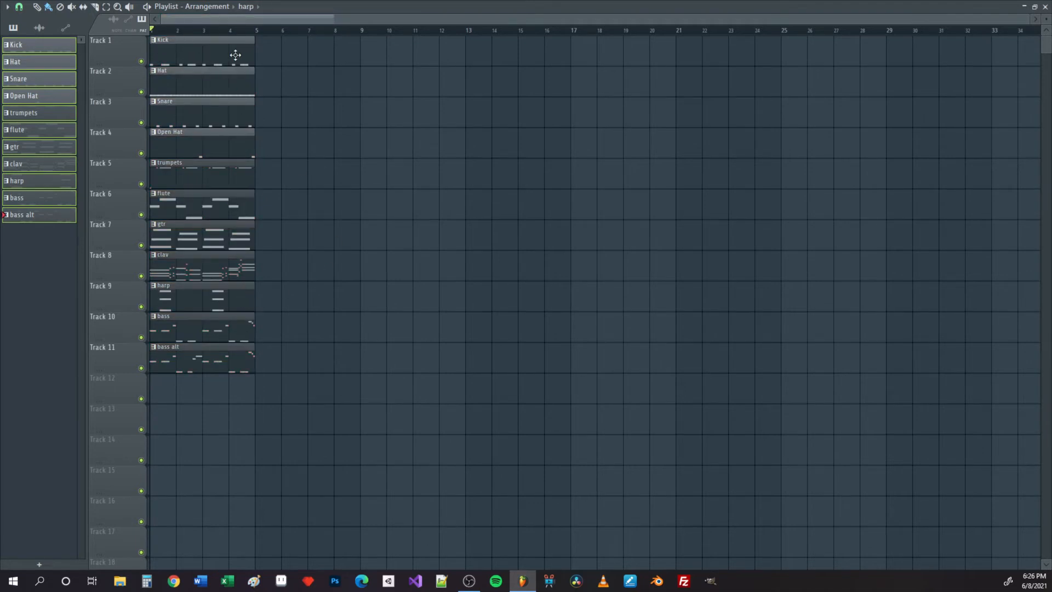
{"action": "key", "text": "space"}
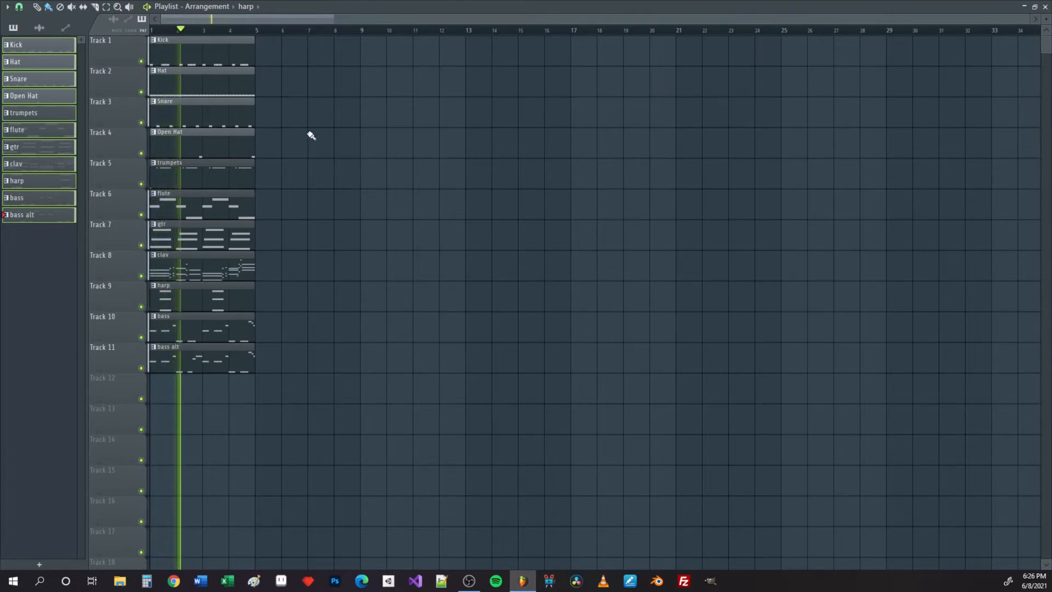
{"action": "key", "text": "space"}
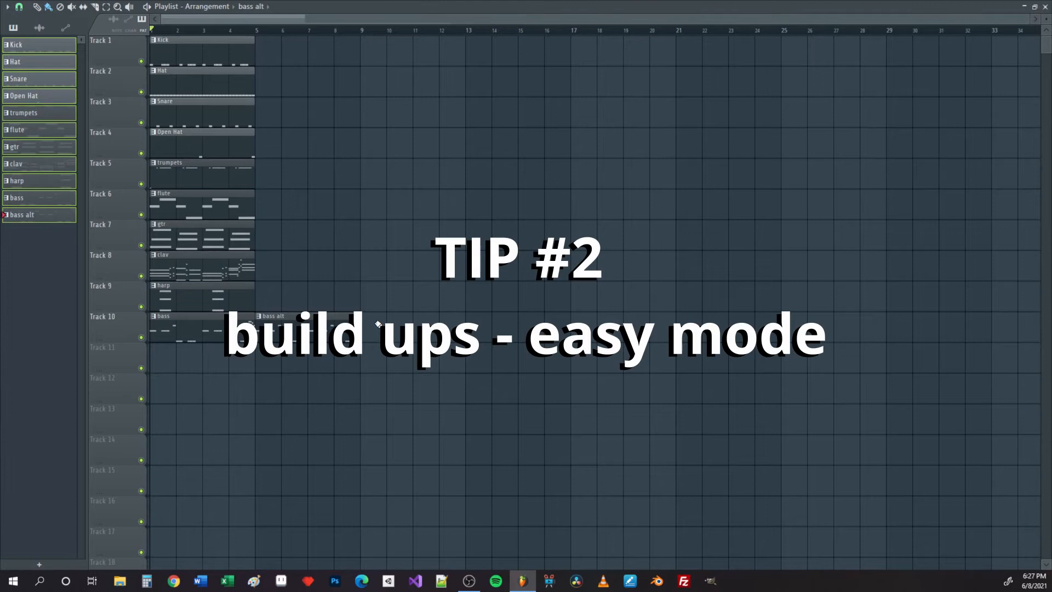
Step: Move all playlist clips together so the full arrangement starts at bar 9
{"action": "left_click_drag", "start_coordinate": [398, 340], "coordinate": [383, 52]}
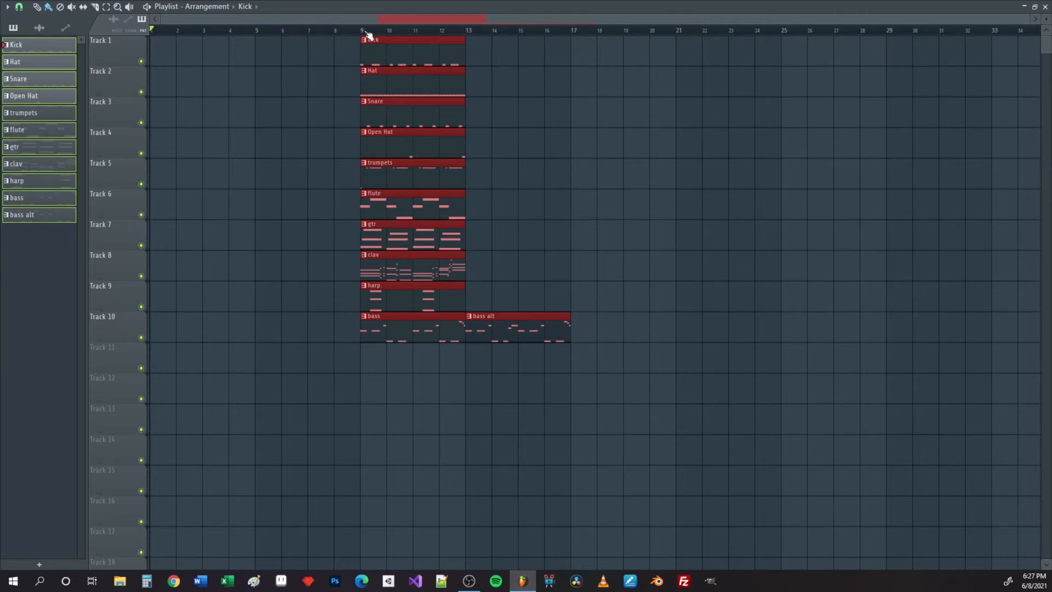
{"action": "left_click", "coordinate": [490, 64]}
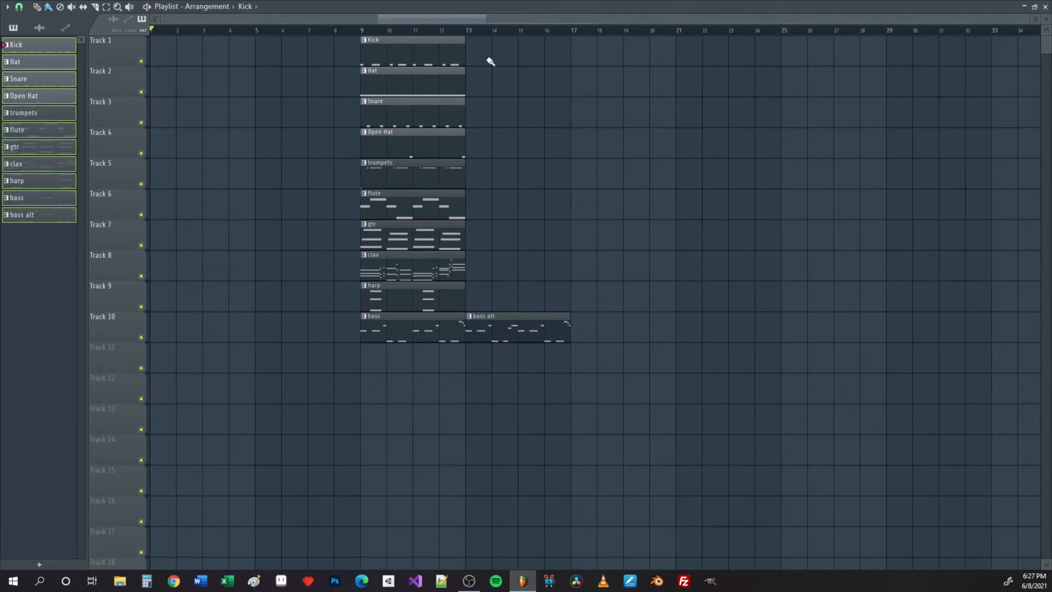
Step: Fill the build-up with copies: Kick, Hat and clav at bars 1 and 5, and Snare, gtr and bass at bar 5
{"action": "left_click_drag", "start_coordinate": [411, 52], "coordinate": [98, 44]}
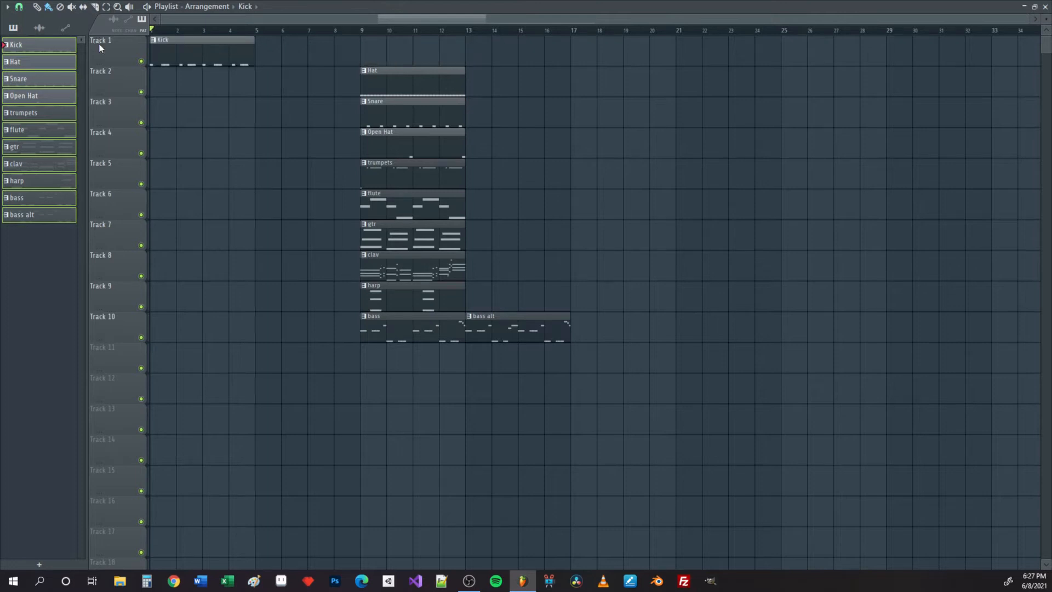
{"action": "key", "text": "ctrl+z"}
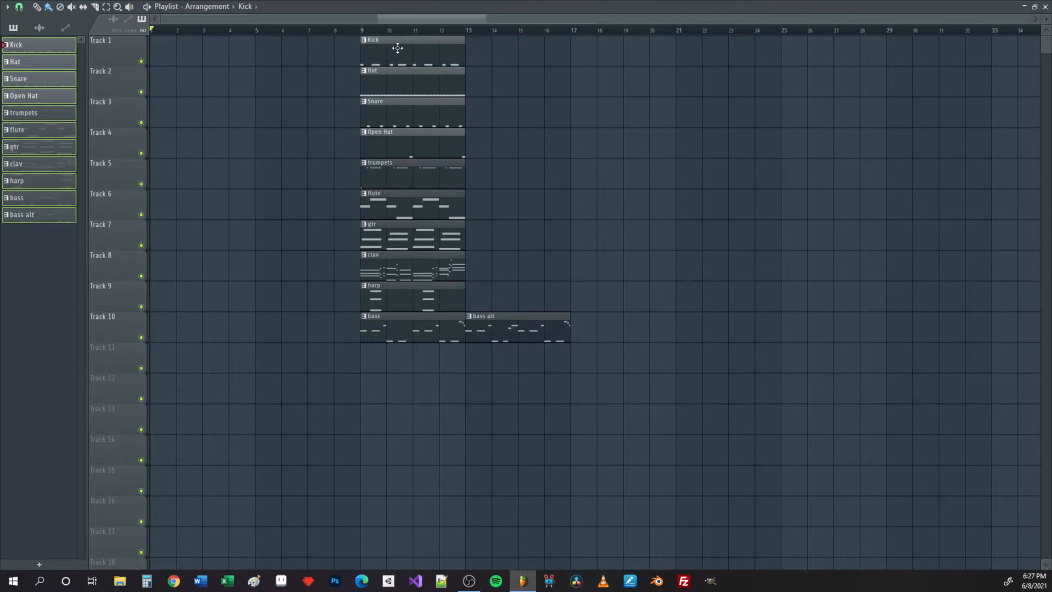
{"action": "left_click_drag", "start_coordinate": [403, 48], "coordinate": [193, 51], "text": "shift"}
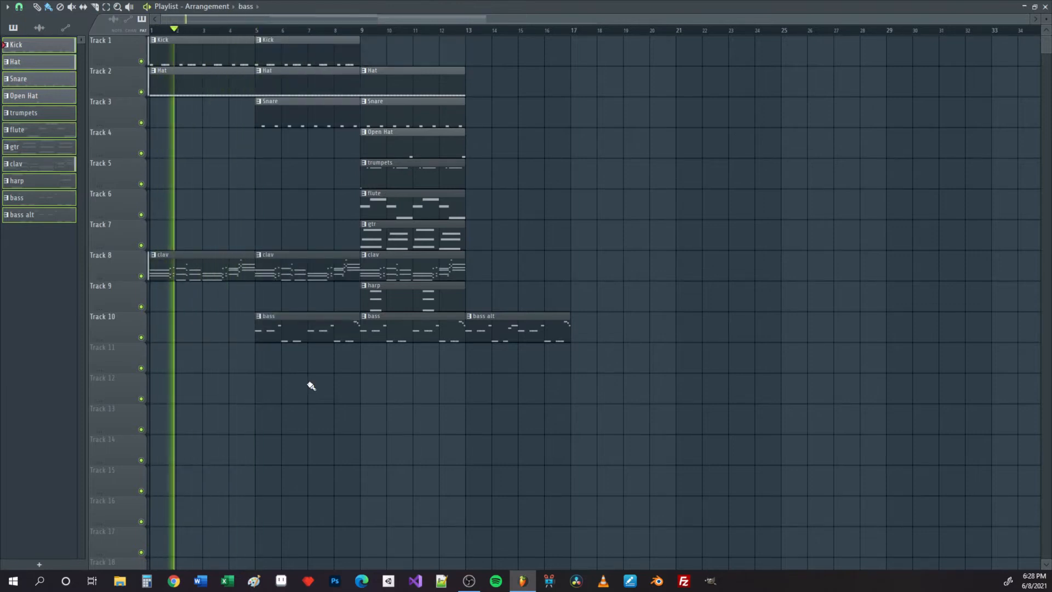
{"action": "left_click_drag", "start_coordinate": [389, 242], "coordinate": [284, 242], "text": "shift"}
{"action": "key", "text": "space"}
Step: Trim the bar 5 Snare clip to a short fill just before bar 9 and copy the Kick clip to bar 9
{"action": "left_click_drag", "start_coordinate": [255, 117], "coordinate": [345, 117]}
{"action": "left_click", "coordinate": [334, 29]}
{"action": "key", "text": "space"}
{"action": "key", "text": "space"}
{"action": "left_click_drag", "start_coordinate": [318, 41], "coordinate": [423, 41], "text": "shift"}
Step: Play the build-up from bar 1 up to the full section at bar 9
{"action": "left_click", "coordinate": [152, 30]}
{"action": "left_click_drag", "start_coordinate": [153, 30], "coordinate": [360, 30]}
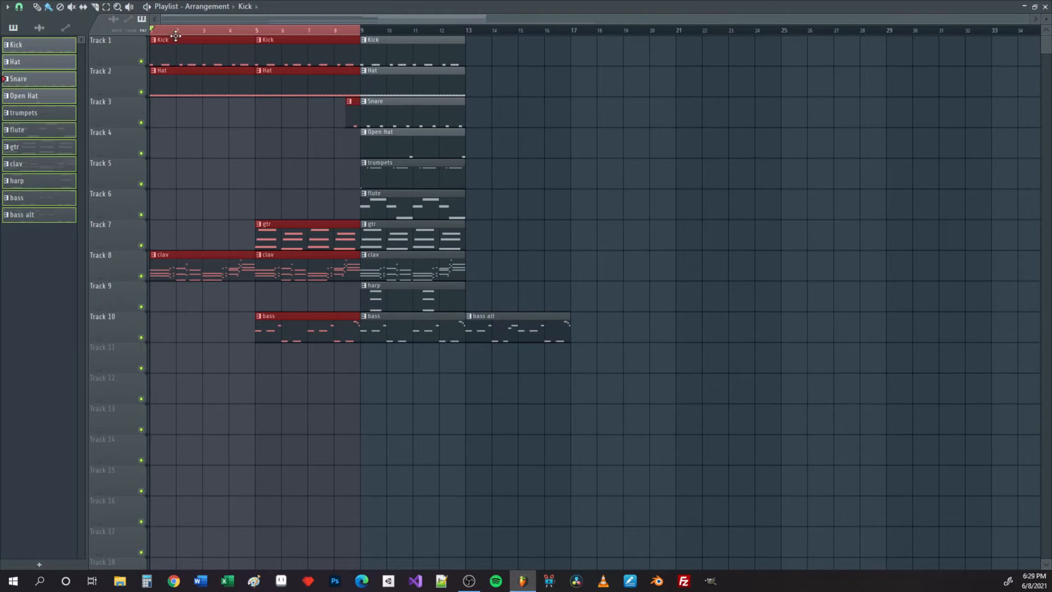
{"action": "left_click_drag", "start_coordinate": [179, 31], "coordinate": [130, 35]}
{"action": "key", "text": "space"}
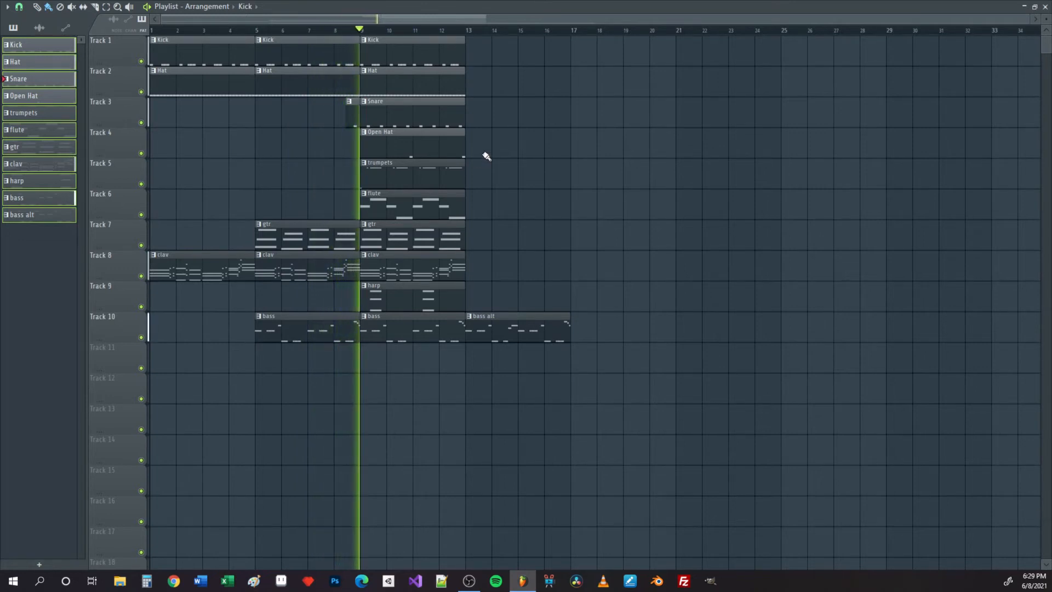
{"action": "key", "text": "space"}
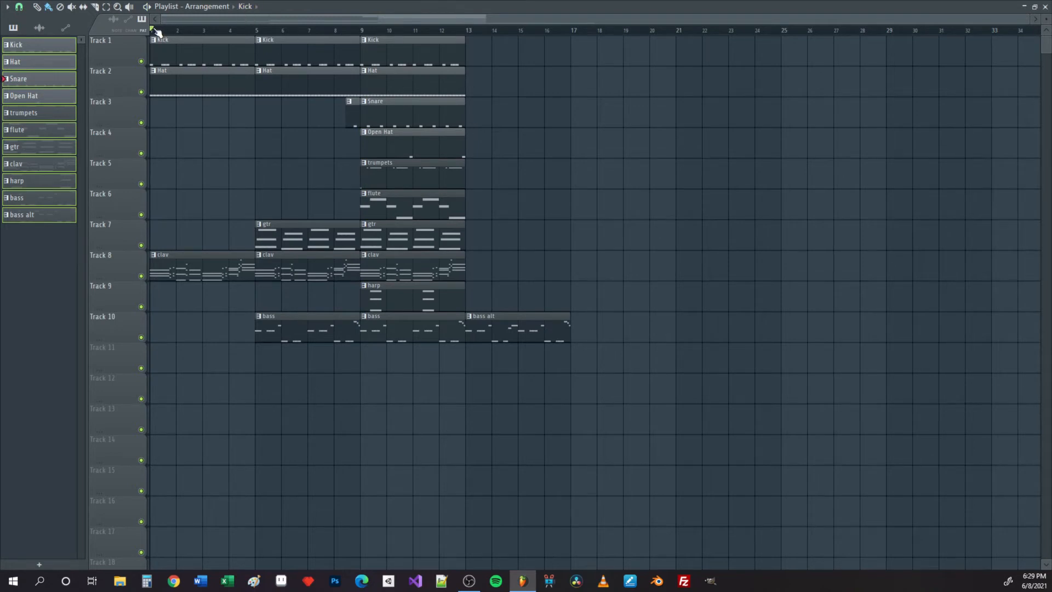
Step: Highlight the build-up in bars 1 to 8 and play the transition into bar 9, starting from bar 5
{"action": "mouse_move", "coordinate": [156, 33]}
{"action": "left_mouse_down"}
{"action": "mouse_move", "coordinate": [259, 31]}
{"action": "mouse_move", "coordinate": [152, 31]}
{"action": "left_mouse_up"}
{"action": "left_click_drag", "start_coordinate": [361, 30], "coordinate": [152, 30]}
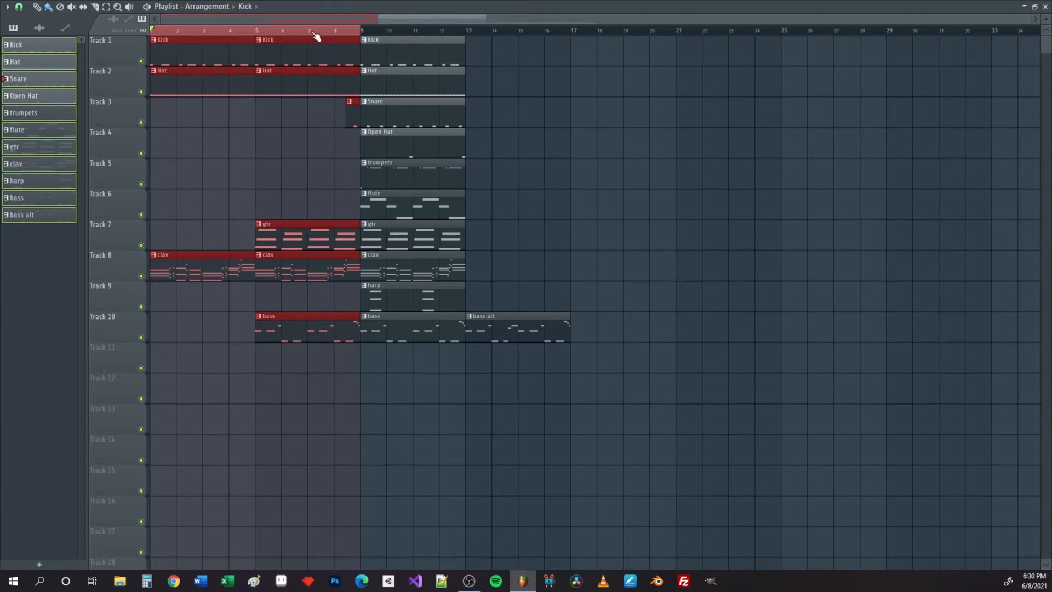
{"action": "left_click", "coordinate": [362, 36]}
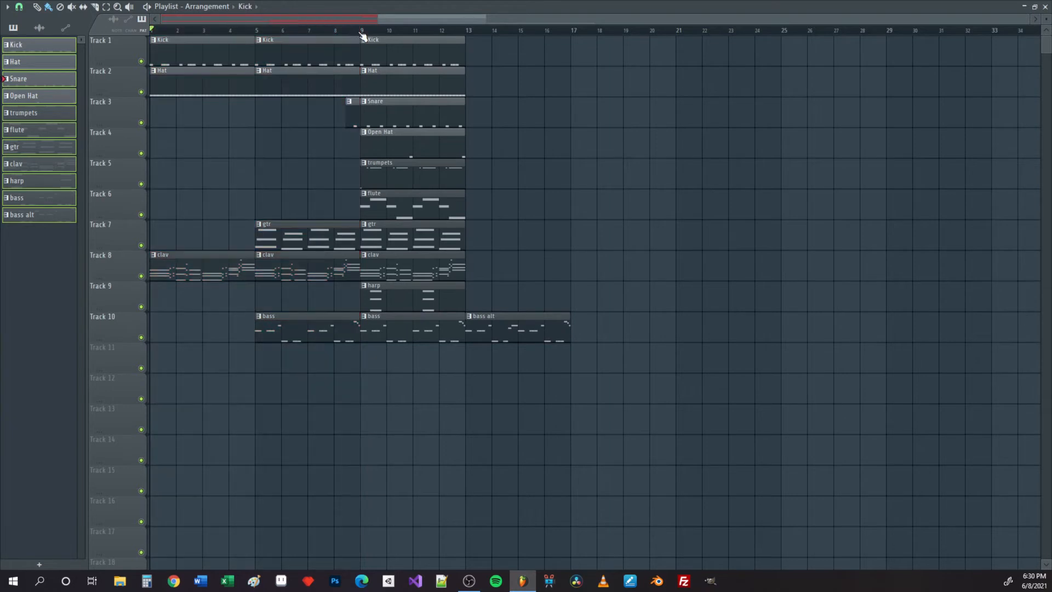
{"action": "double_click", "coordinate": [336, 33]}
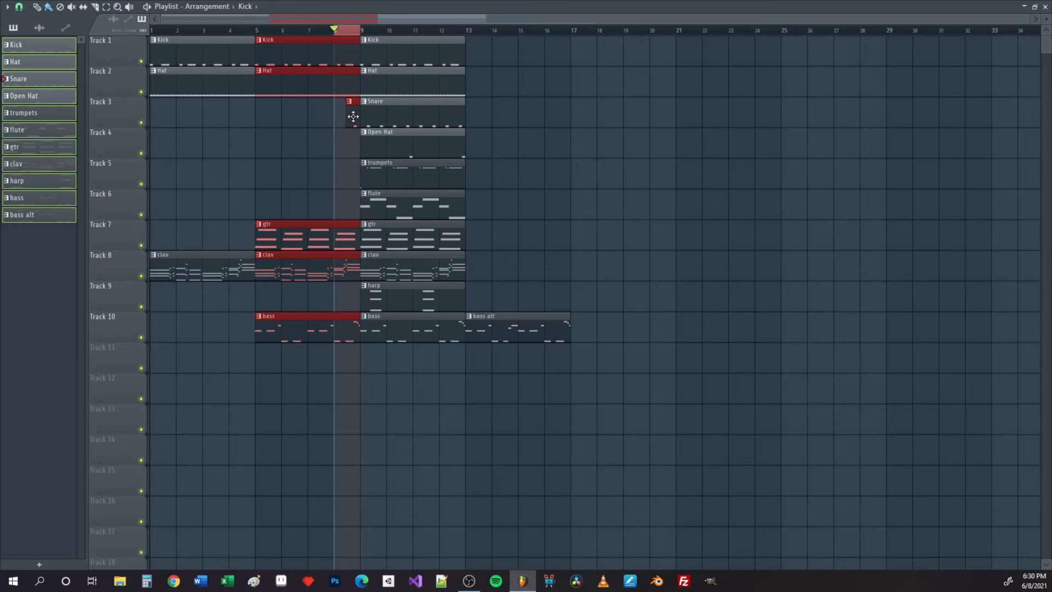
{"action": "left_click", "coordinate": [262, 32]}
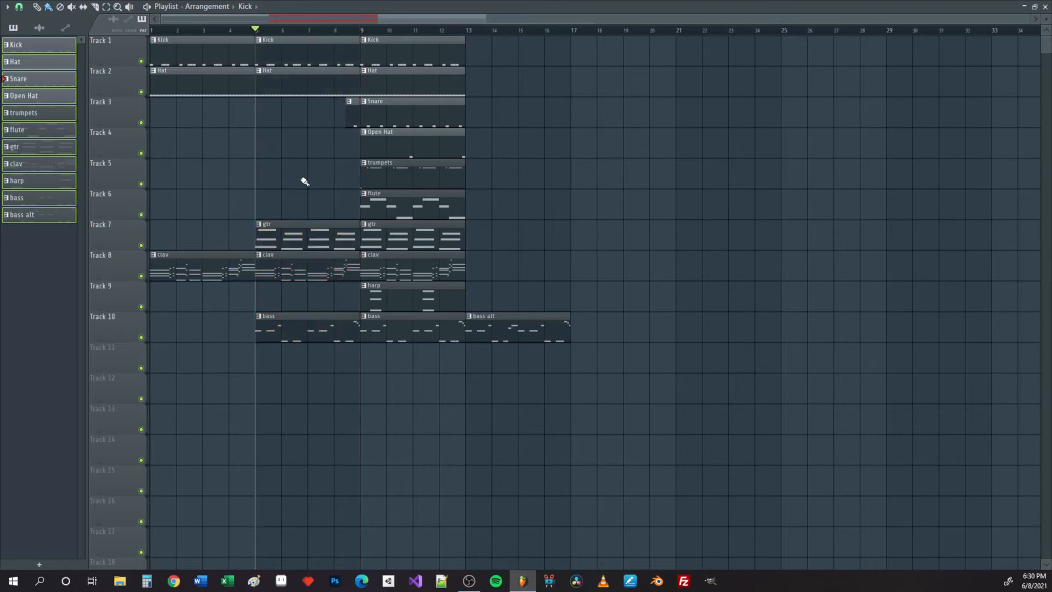
{"action": "key", "text": "space"}
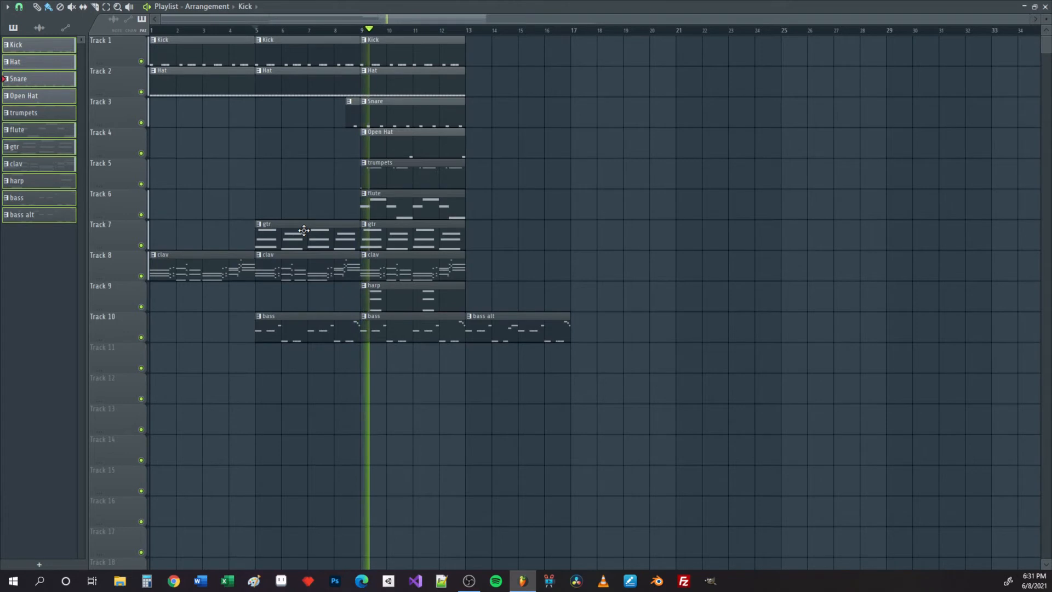
{"action": "key", "text": "space"}
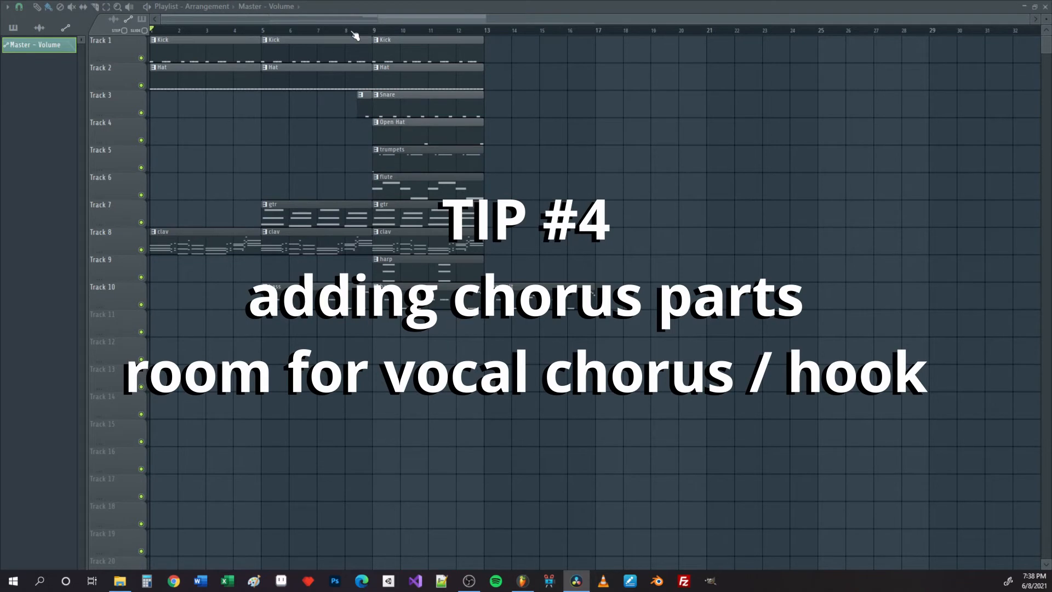
Step: Put the playhead at bar 9 and duplicate the bar 9 clips on tracks 1 to 9 to bar 13
{"action": "left_click", "coordinate": [318, 29]}
{"action": "left_click_drag", "start_coordinate": [151, 30], "coordinate": [371, 31]}
{"action": "left_click", "coordinate": [345, 28]}
{"action": "left_click", "coordinate": [372, 31], "text": "ctrl"}
{"action": "left_click", "coordinate": [373, 30]}
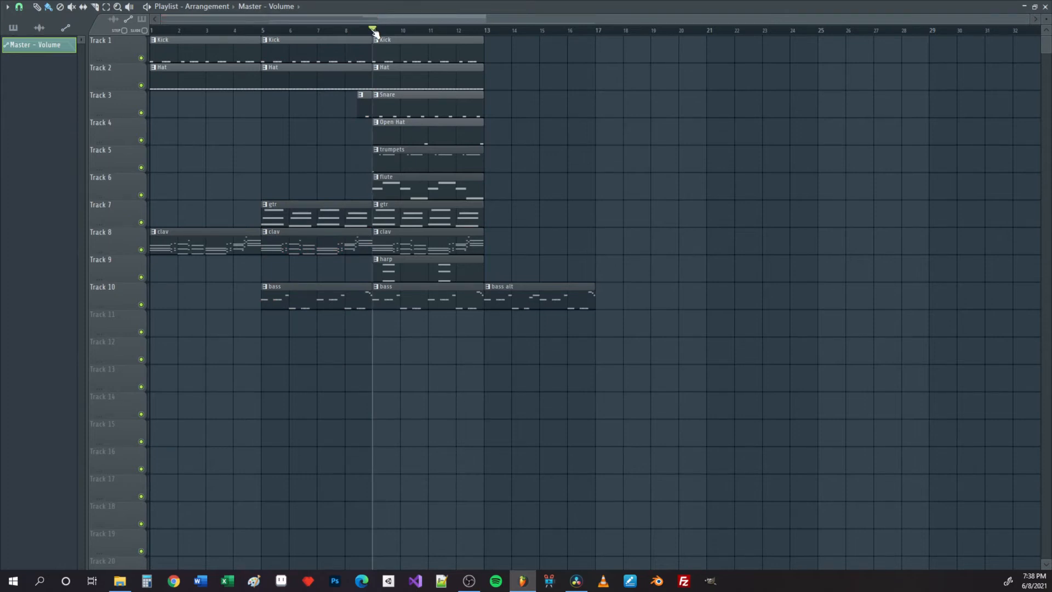
{"action": "left_click_drag", "start_coordinate": [511, 281], "coordinate": [406, 52]}
{"action": "key", "text": "ctrl+b"}
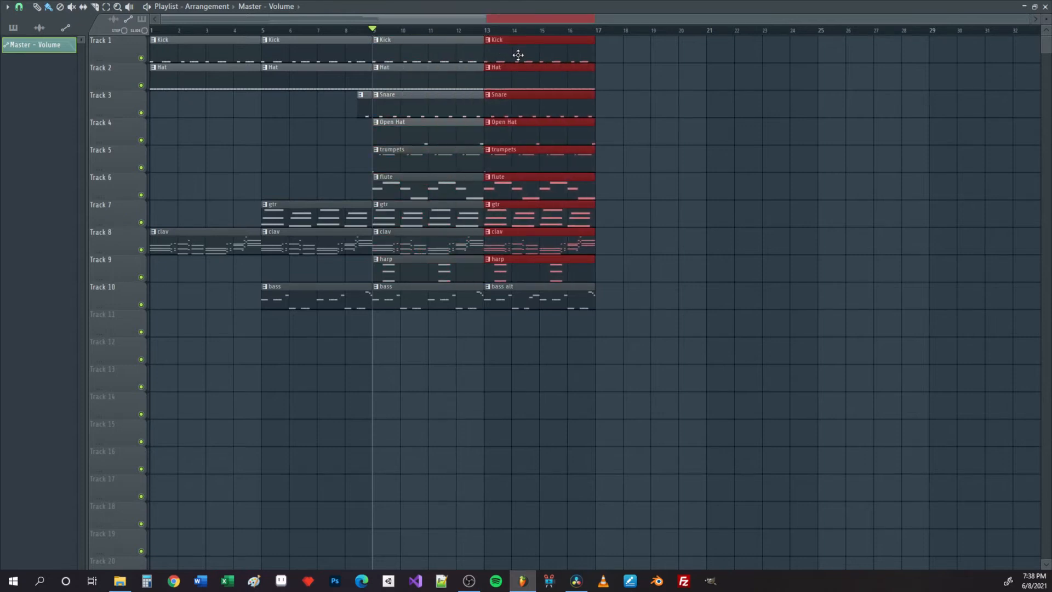
Step: Set the playhead to bar 9 and highlight bars 9 to 16 to review the full eight-bar section
{"action": "left_click_drag", "start_coordinate": [618, 323], "coordinate": [149, 36]}
{"action": "left_click", "coordinate": [540, 30]}
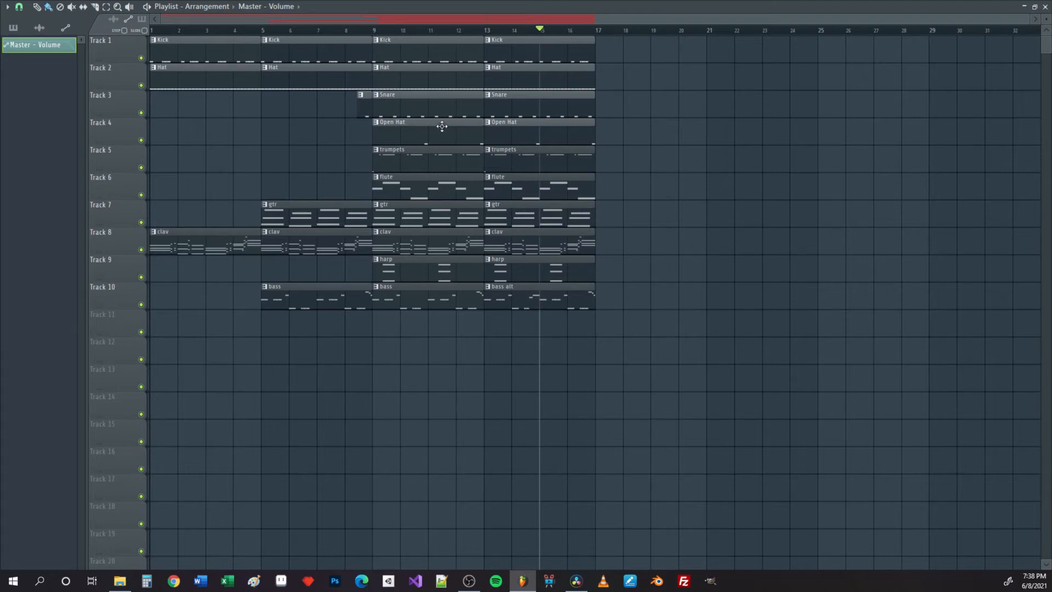
{"action": "left_click", "coordinate": [376, 30]}
{"action": "left_click_drag", "start_coordinate": [379, 31], "coordinate": [594, 38]}
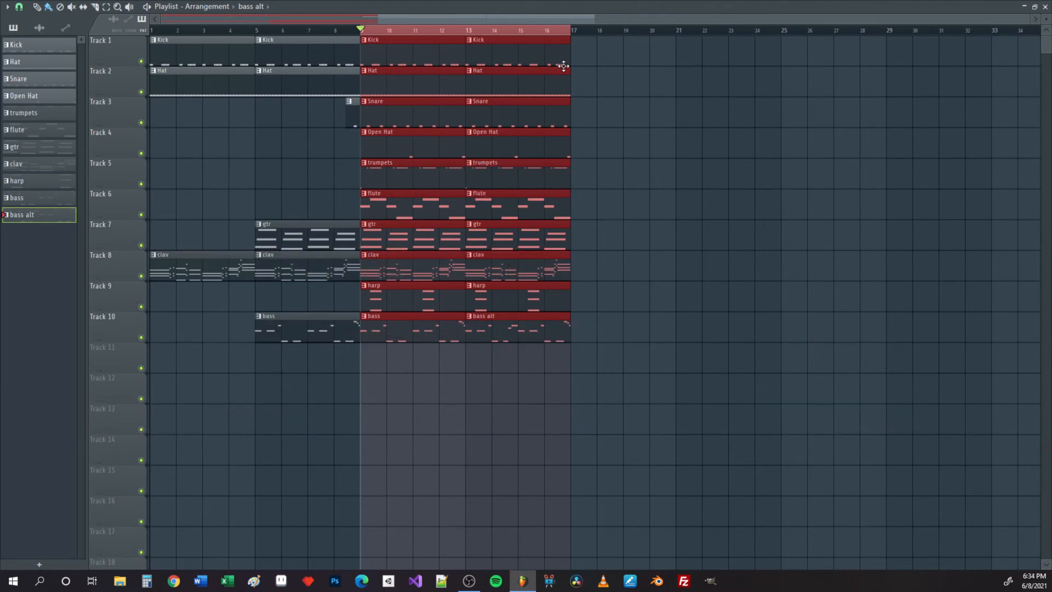
{"action": "scroll", "coordinate": [597, 43], "scroll_direction": "up", "scroll_amount": 1}
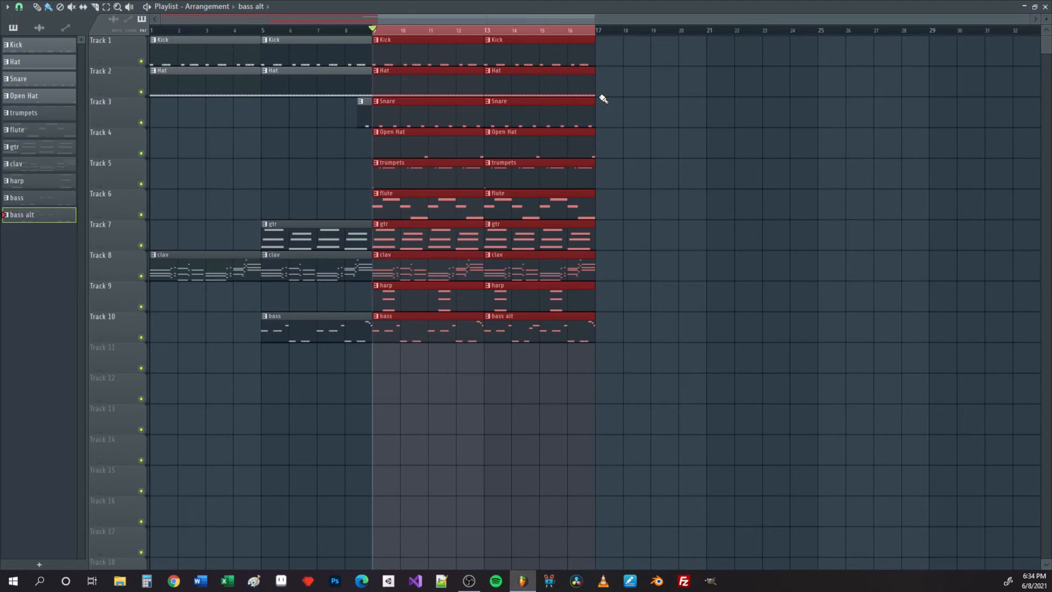
{"action": "scroll", "coordinate": [603, 99], "scroll_direction": "down", "scroll_amount": 1}
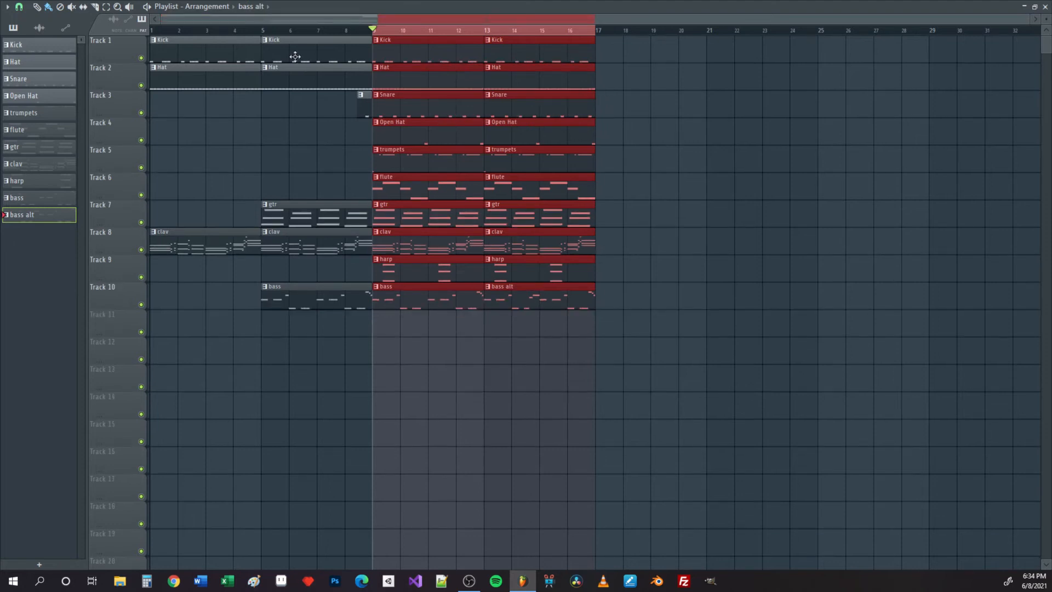
{"action": "left_click", "coordinate": [601, 33]}
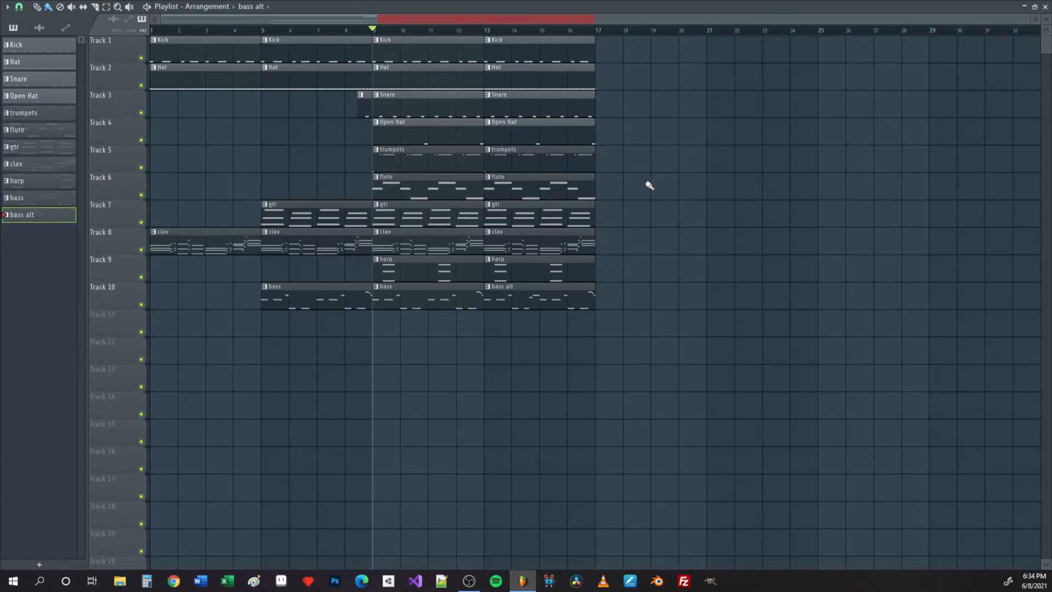
Step: Duplicate all clips in bars 9 to 16 so the copy starts at bar 17
{"action": "scroll", "coordinate": [649, 185], "scroll_direction": "down", "scroll_amount": 2}
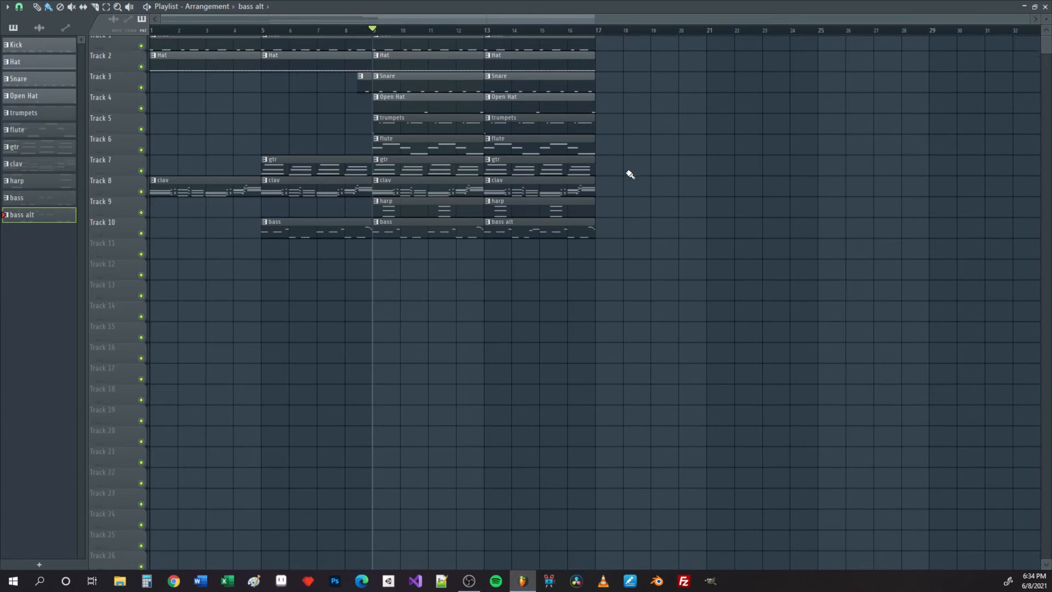
{"action": "scroll", "coordinate": [630, 174], "scroll_direction": "up", "scroll_amount": 2}
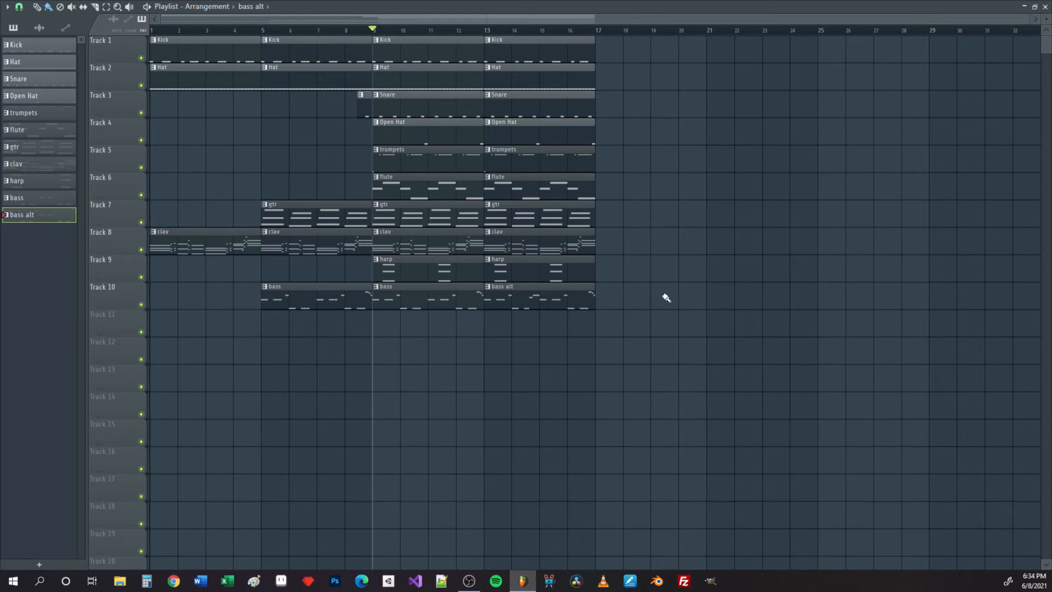
{"action": "left_click_drag", "start_coordinate": [619, 307], "coordinate": [646, 52]}
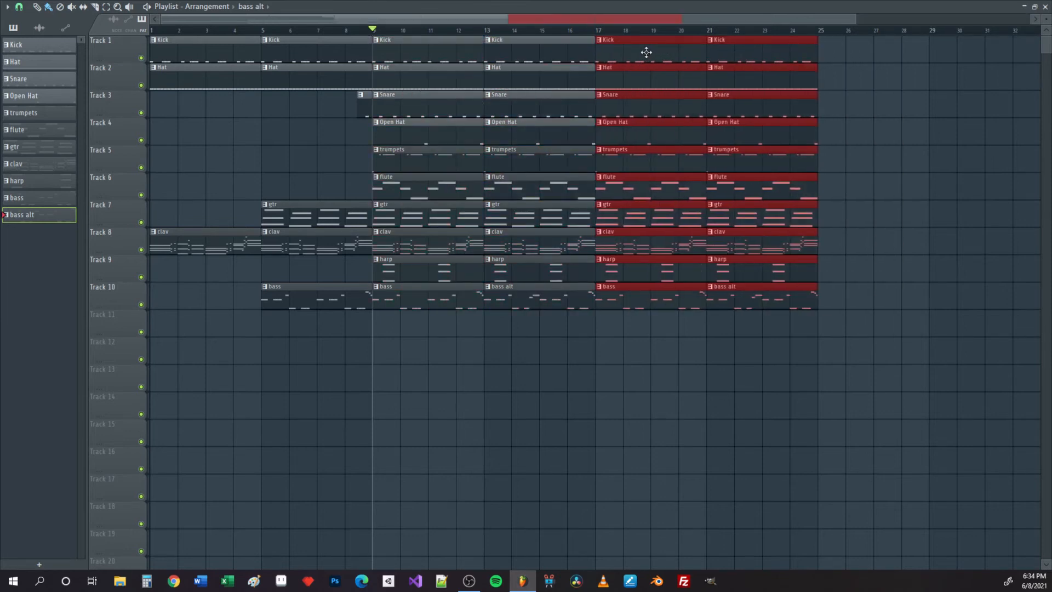
Step: Delete the snare, trumpets, clav and harp clips in bars 17 to 20
{"action": "right_click", "coordinate": [648, 104]}
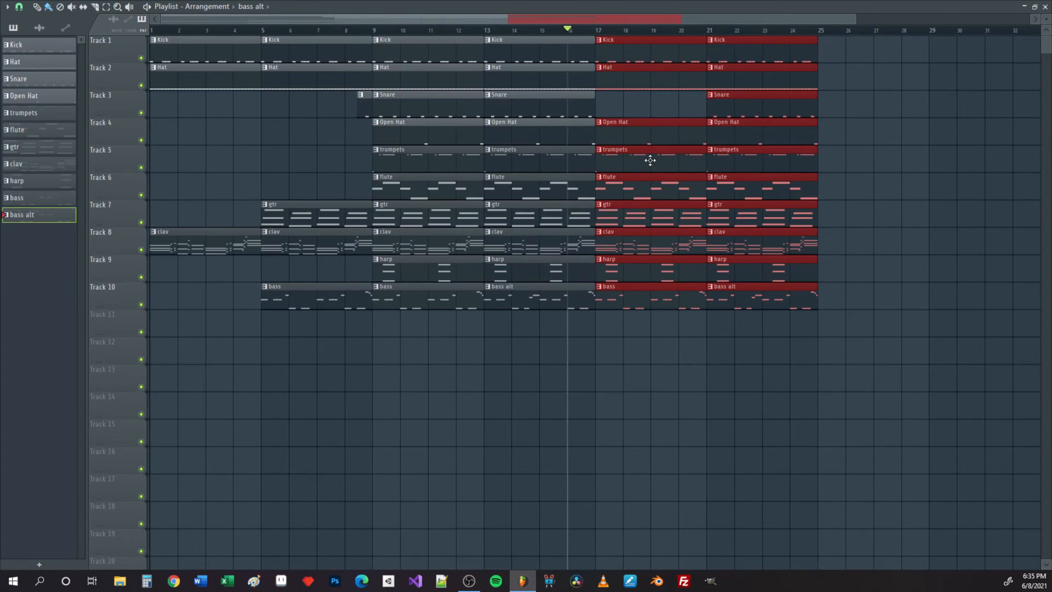
{"action": "right_click", "coordinate": [650, 160]}
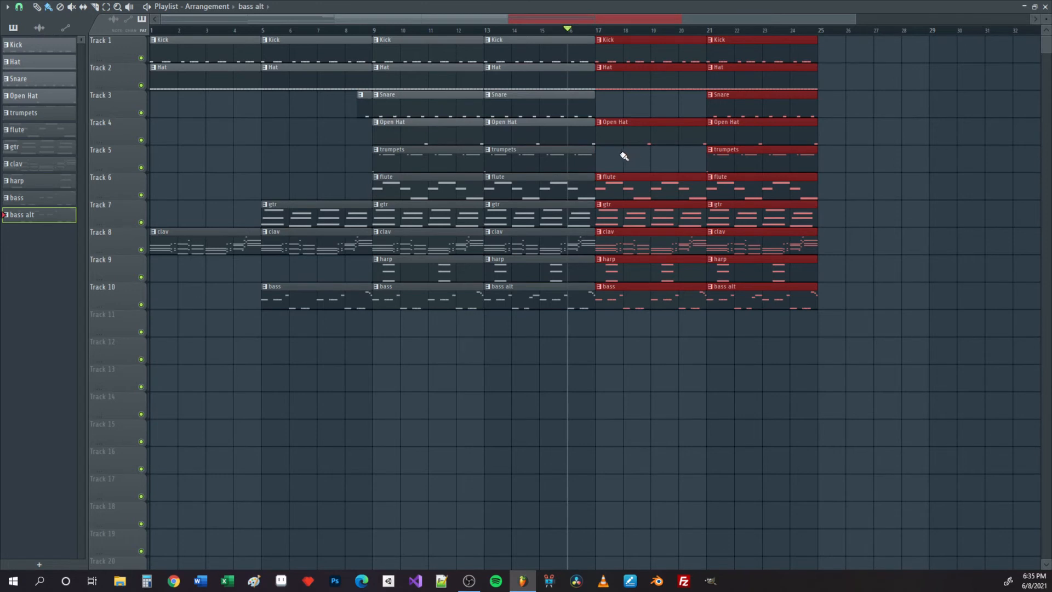
{"action": "left_click", "coordinate": [596, 32]}
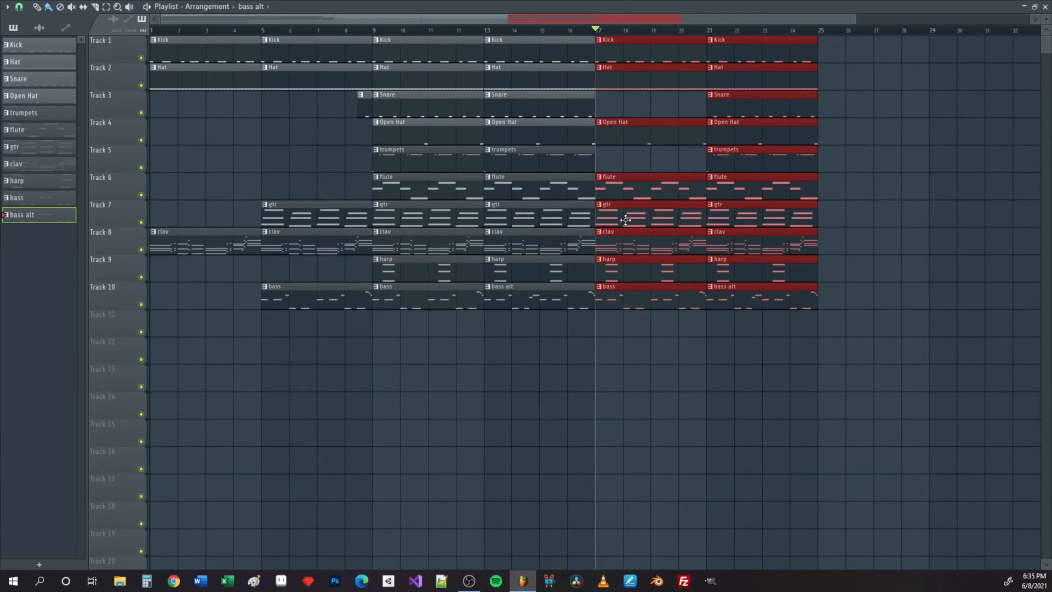
{"action": "right_click", "coordinate": [623, 248]}
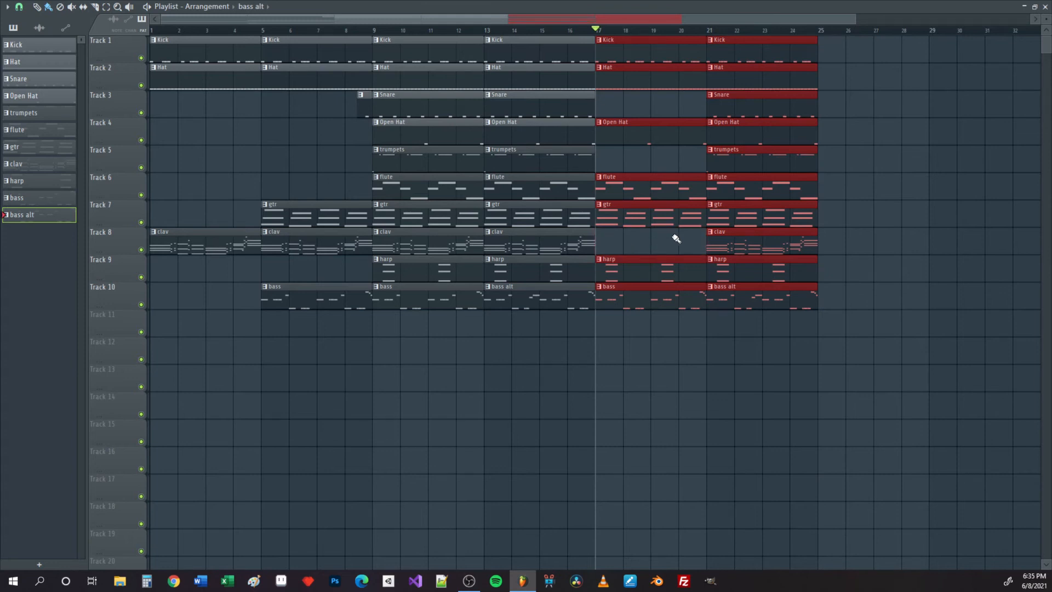
{"action": "right_click", "coordinate": [635, 270]}
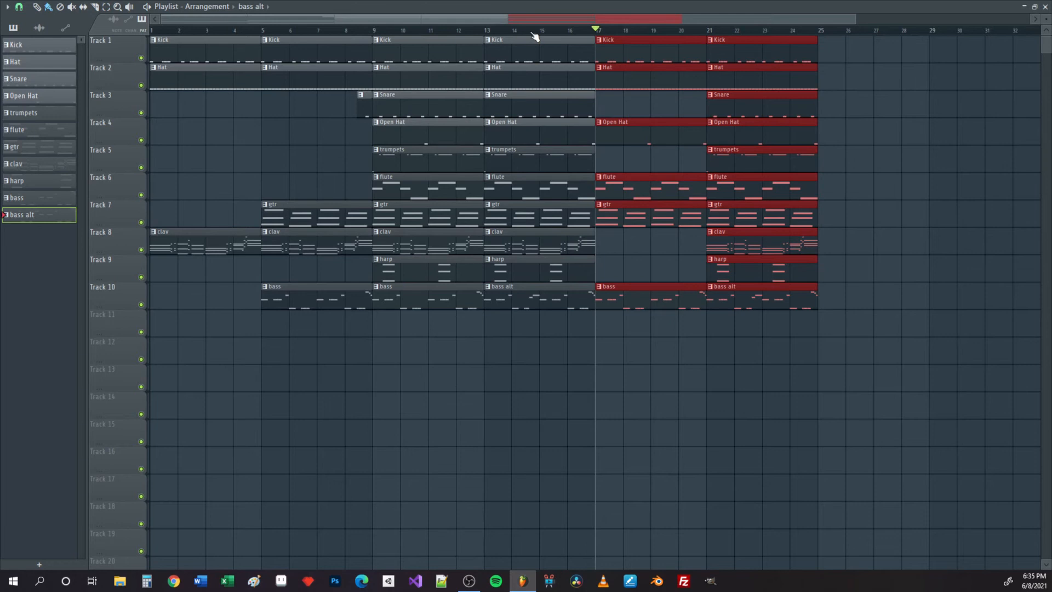
Step: Play the transition into the stripped-down section at bar 17, starting from bar 16
{"action": "left_click", "coordinate": [553, 35]}
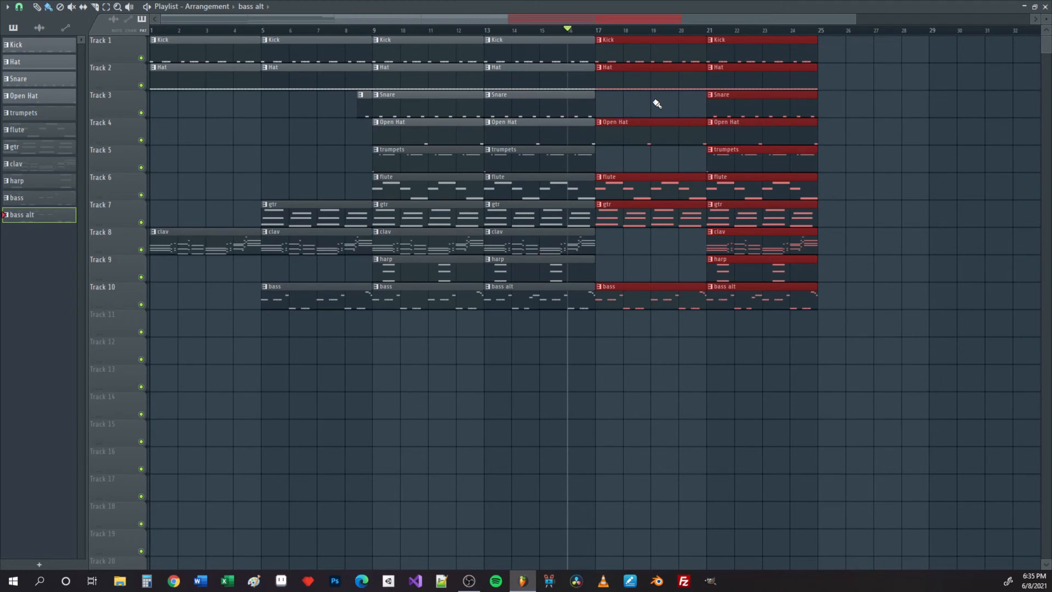
{"action": "key", "text": "space"}
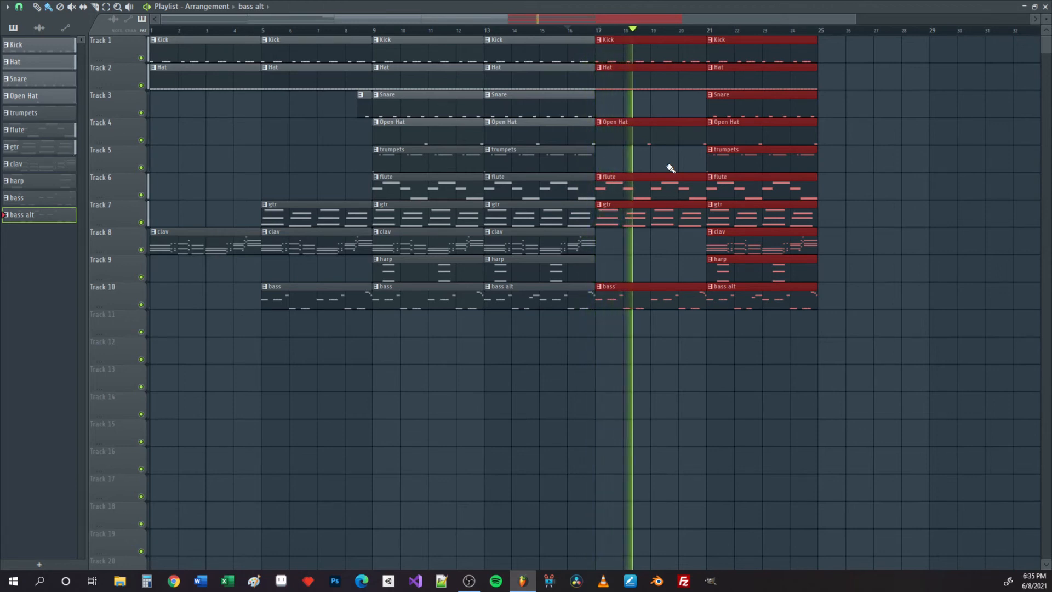
{"action": "key", "text": "space"}
Step: Place a snare clip at bar 17 on Track 3, trim its start to the middle of bar 18, and play the transition back
{"action": "left_click", "coordinate": [776, 103]}
{"action": "left_click", "coordinate": [608, 97]}
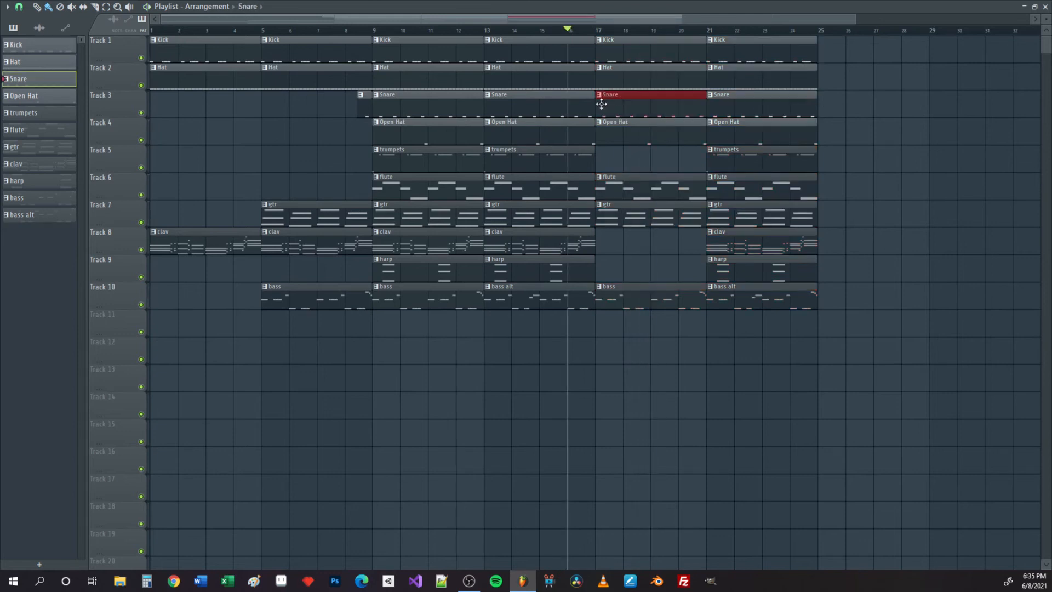
{"action": "left_click_drag", "start_coordinate": [596, 109], "coordinate": [641, 121]}
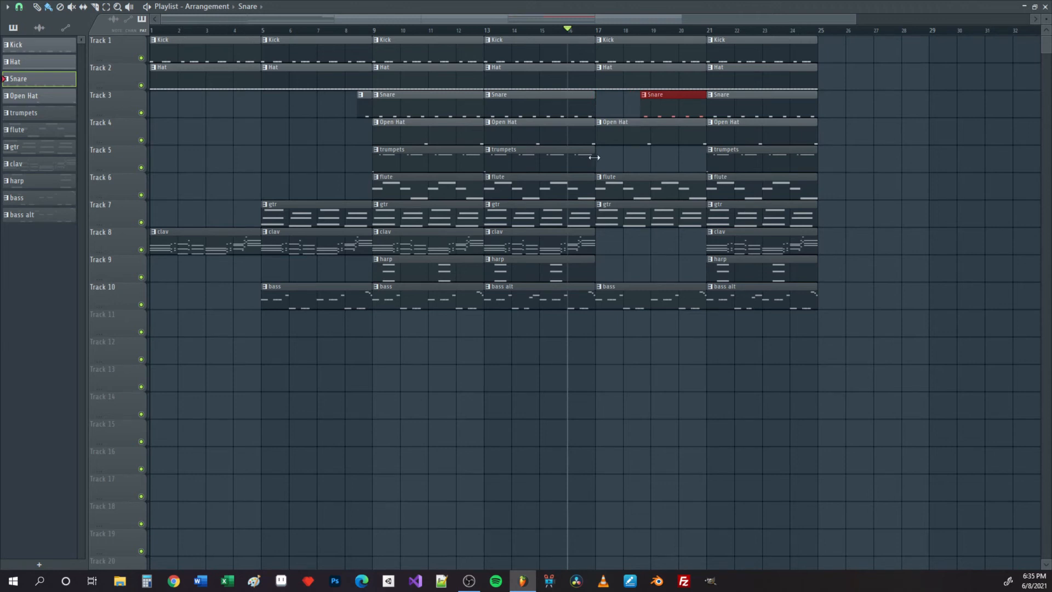
{"action": "key", "text": "space"}
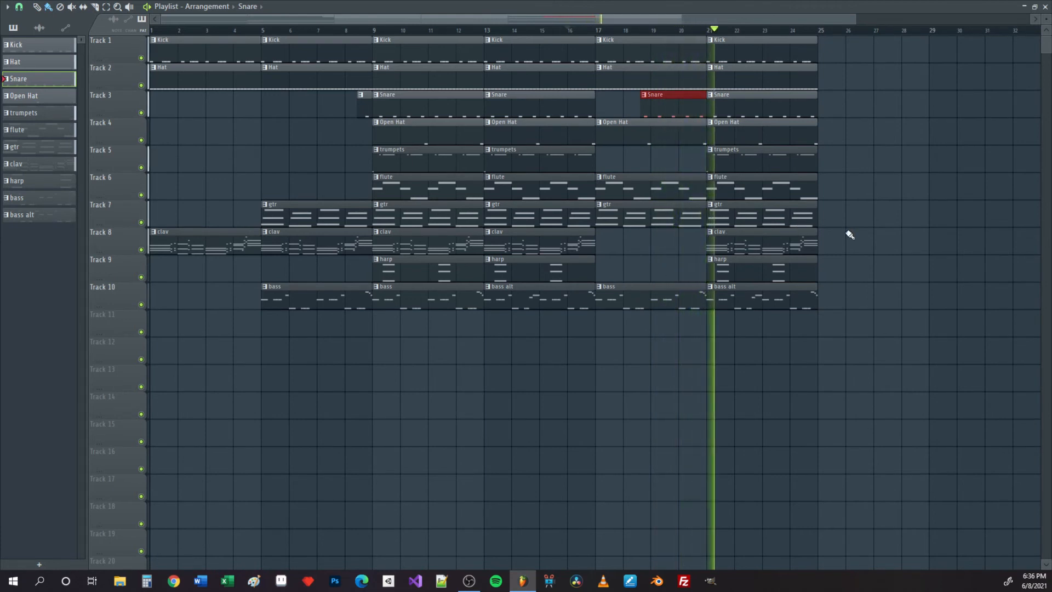
{"action": "key", "text": "space"}
Step: Delete the clav, harp and trumpets clips in bars 21 to 24
{"action": "right_click", "coordinate": [778, 241]}
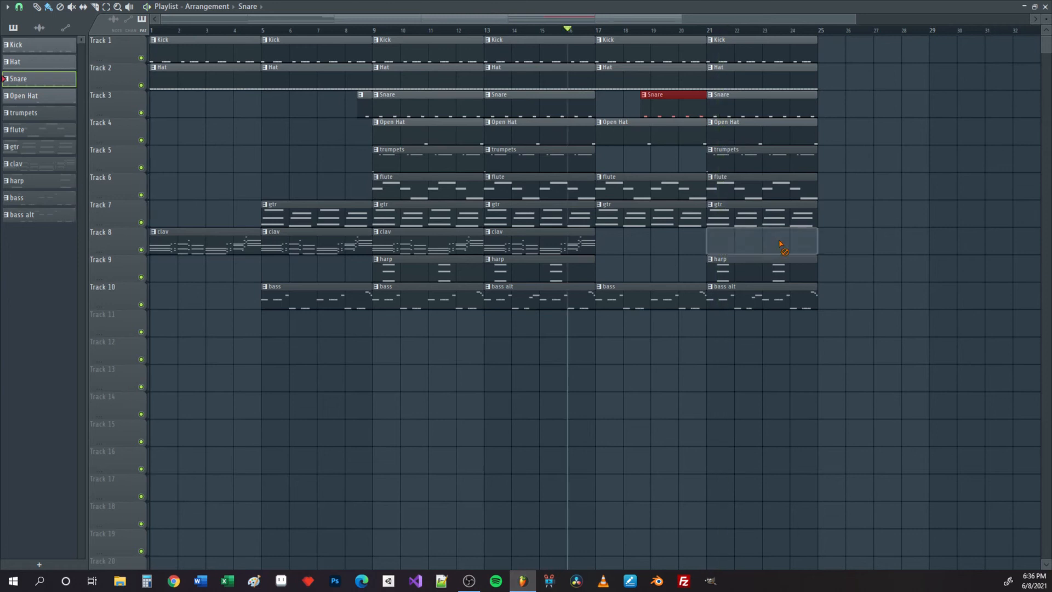
{"action": "right_click", "coordinate": [767, 268]}
{"action": "right_click", "coordinate": [751, 162]}
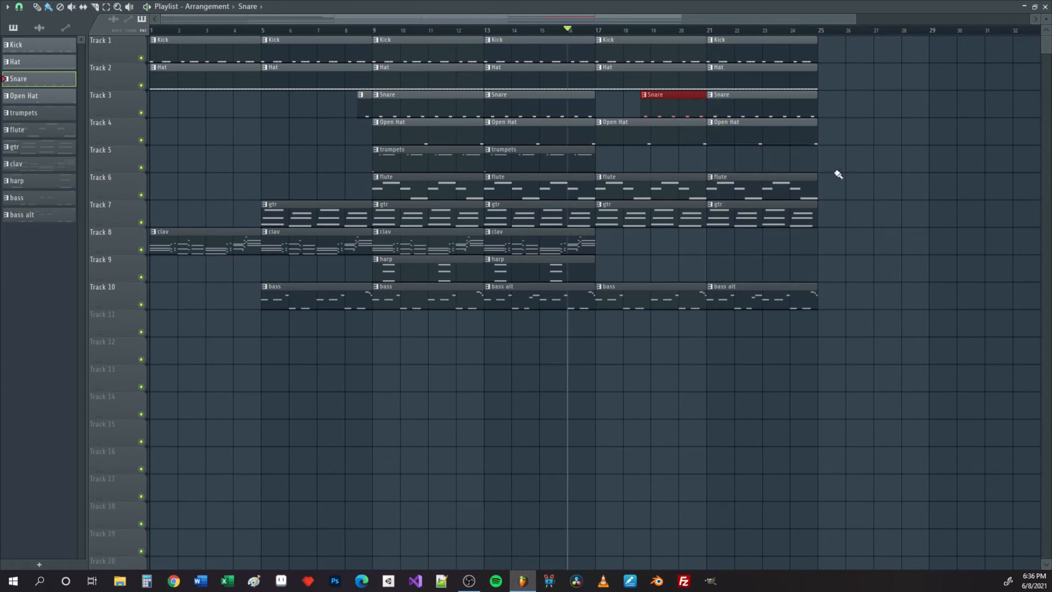
Step: Duplicate all clips in bars 17 to 24 so the copy starts at bar 25
{"action": "scroll", "coordinate": [831, 173], "scroll_direction": "down", "scroll_amount": 2}
{"action": "scroll", "coordinate": [830, 174], "scroll_direction": "down", "scroll_amount": 1}
{"action": "left_click", "coordinate": [568, 30]}
{"action": "left_click_drag", "start_coordinate": [544, 32], "coordinate": [734, 40]}
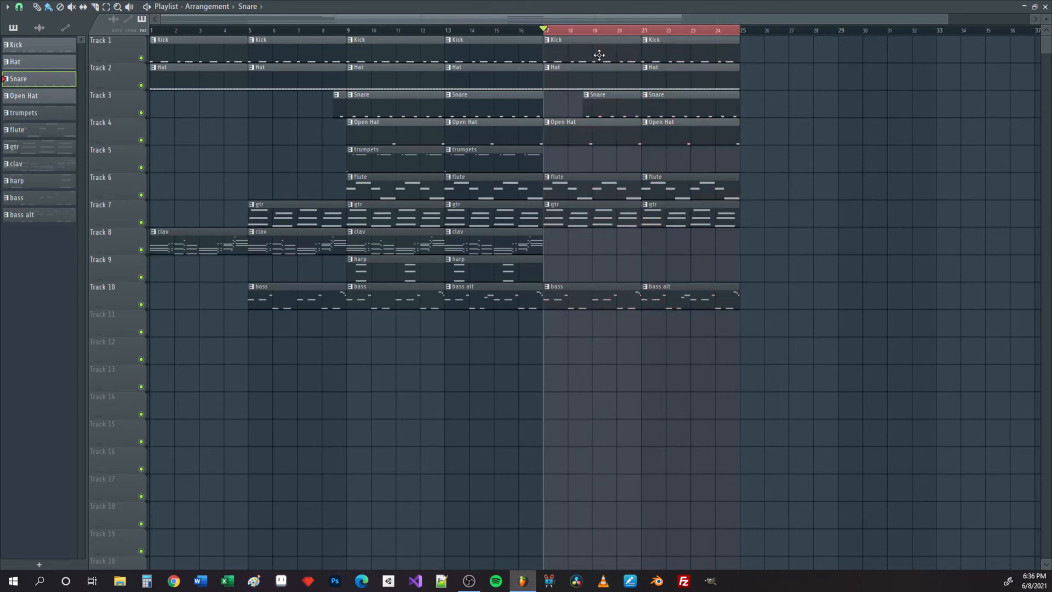
{"action": "left_click", "coordinate": [599, 55]}
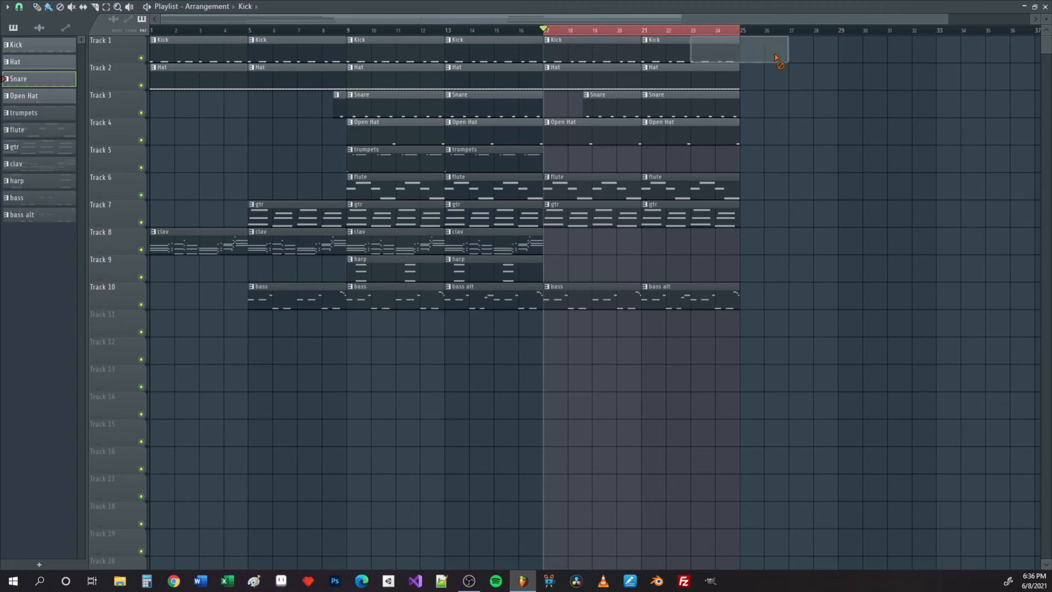
{"action": "left_click", "coordinate": [712, 31]}
{"action": "left_click_drag", "start_coordinate": [757, 309], "coordinate": [559, 38]}
{"action": "key", "text": "ctrl+b"}
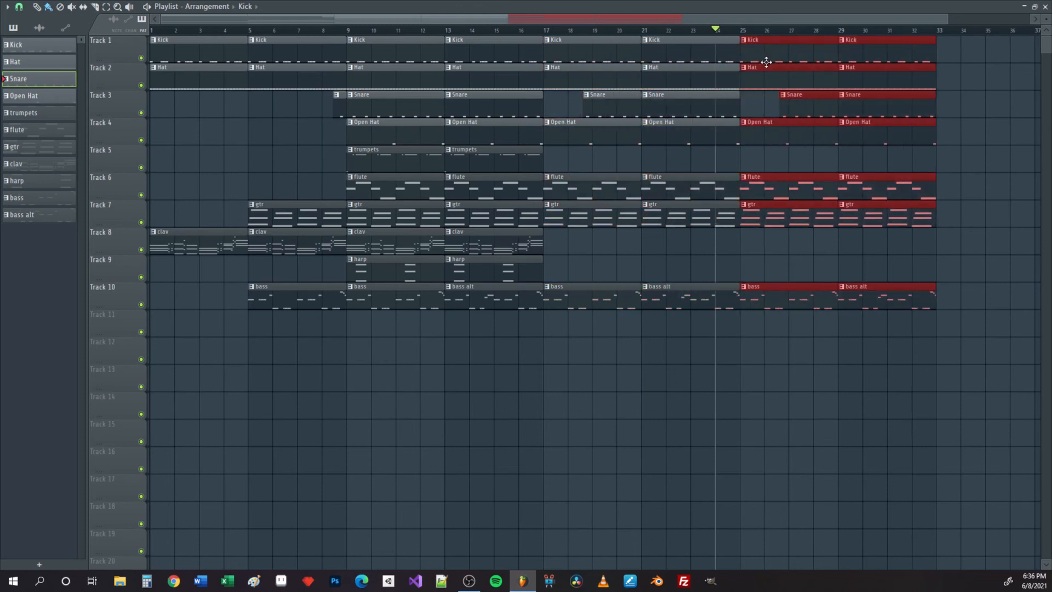
Step: Replace the shortened snare clip before bar 29 on Track 3 with a full four-bar snare clip starting at bar 25
{"action": "right_click", "coordinate": [783, 101]}
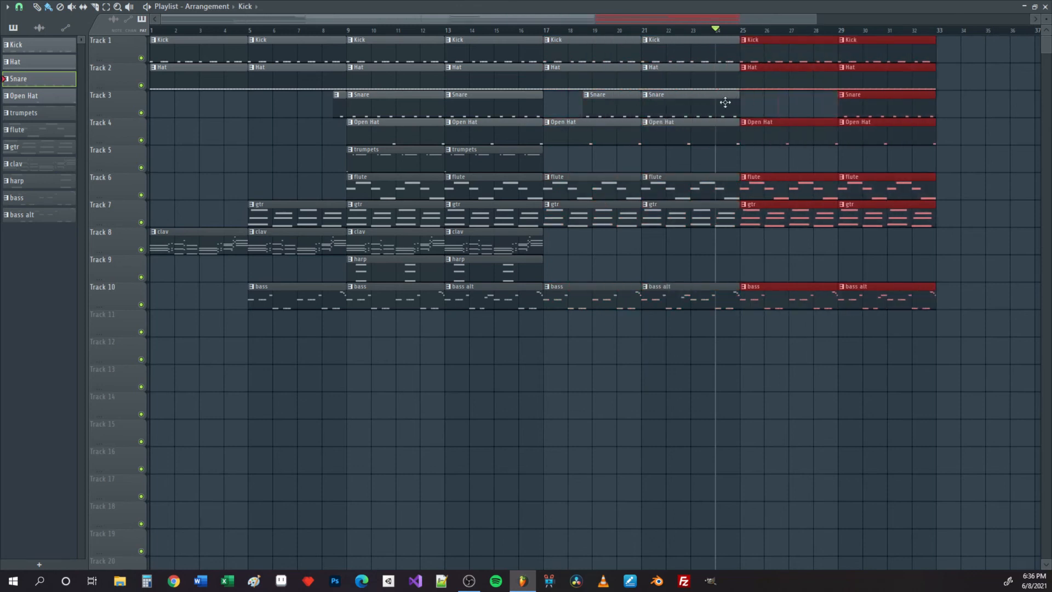
{"action": "left_click", "coordinate": [718, 101]}
{"action": "left_click", "coordinate": [746, 104]}
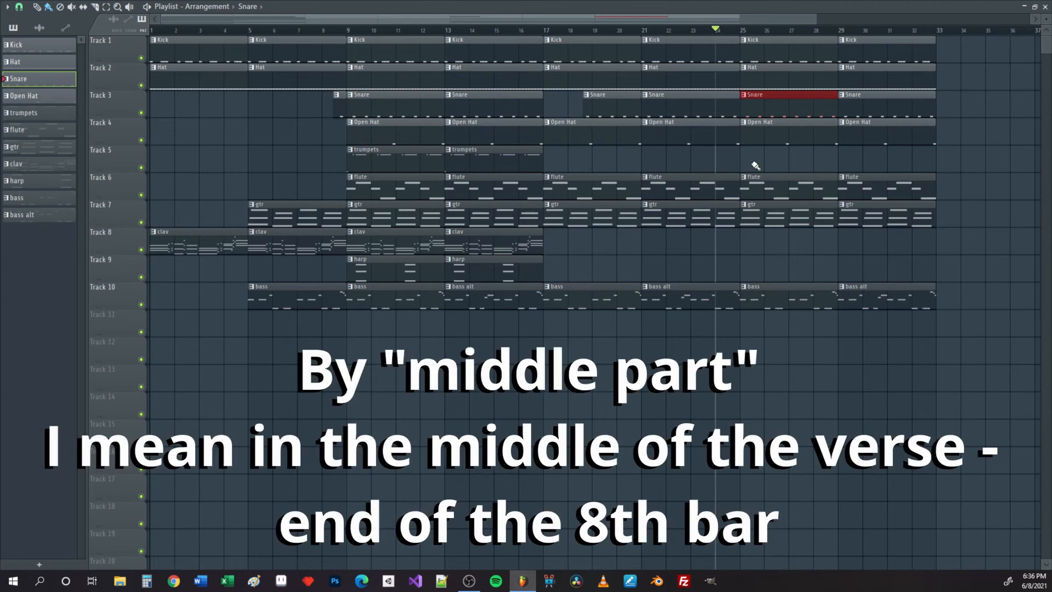
Step: Shorten the kick, hat, snare and open hat clips that start at bar 21 so they end at the start of bar 24
{"action": "left_click_drag", "start_coordinate": [735, 167], "coordinate": [684, 49]}
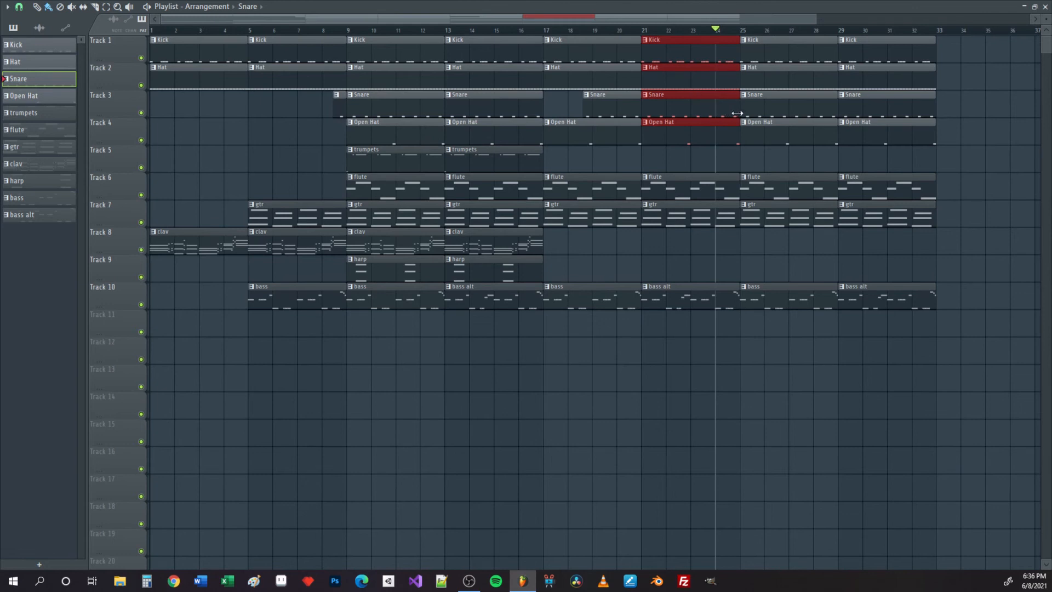
{"action": "left_click_drag", "start_coordinate": [733, 113], "coordinate": [717, 113]}
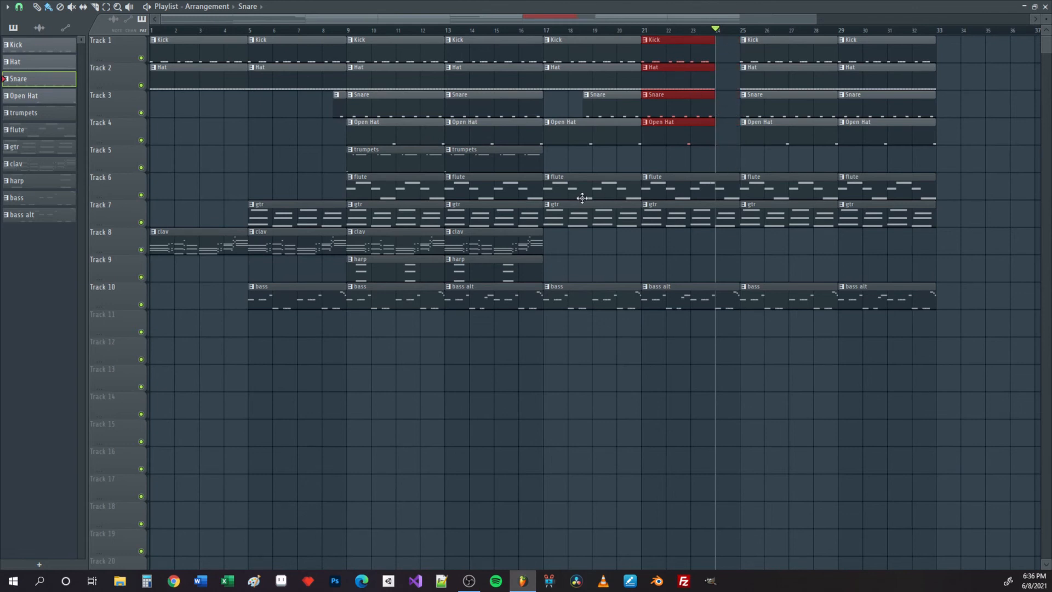
Step: Place trumpets clips at bars 25 and 29 on Track 5 and highlight bars 25 to 32
{"action": "left_click", "coordinate": [514, 162]}
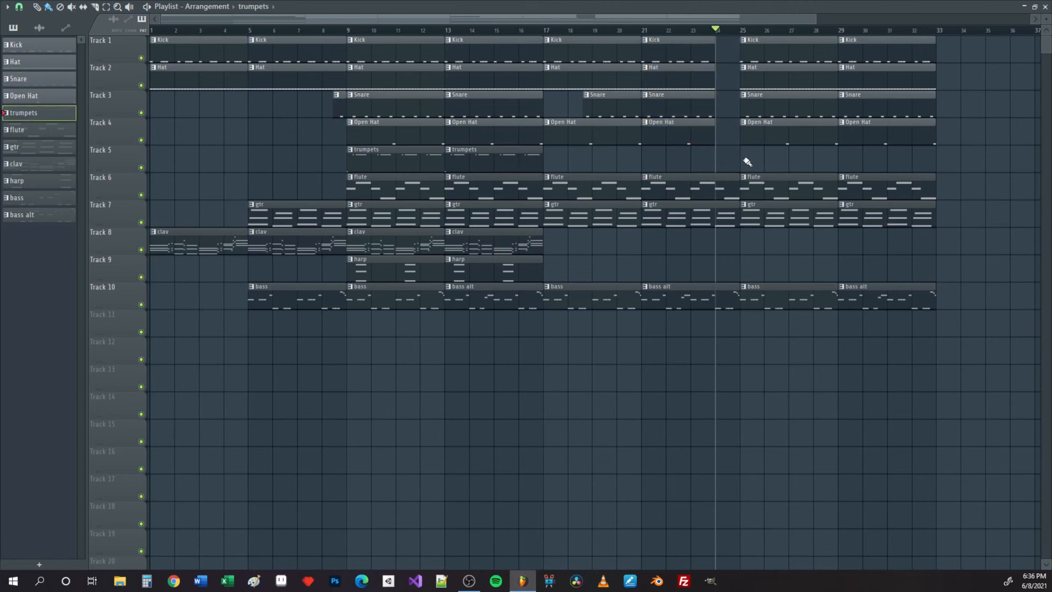
{"action": "left_click_drag", "start_coordinate": [747, 162], "coordinate": [859, 162]}
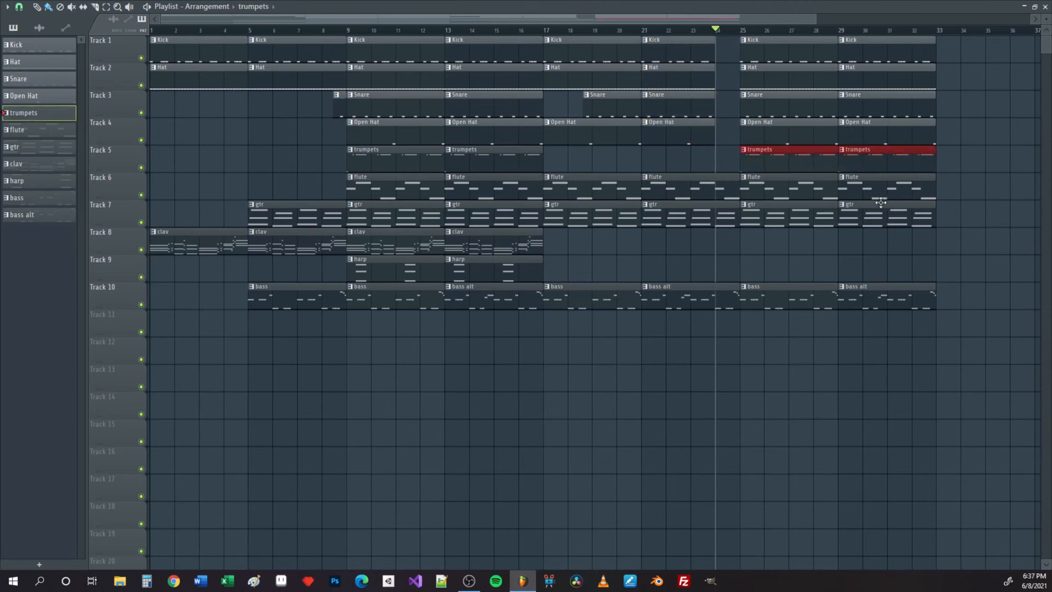
{"action": "scroll", "coordinate": [763, 232], "scroll_direction": "down", "scroll_amount": 2}
{"action": "left_click", "coordinate": [573, 30]}
{"action": "left_click_drag", "start_coordinate": [664, 32], "coordinate": [825, 34]}
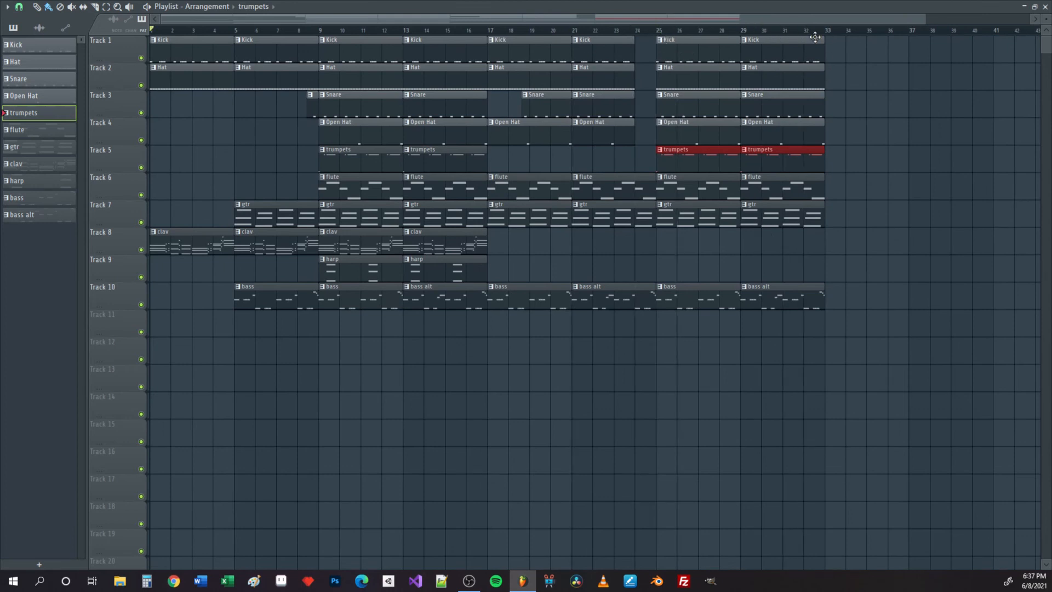
Step: Play the drum break into bar 25, starting from bar 21, and highlight the drumless bar 24
{"action": "left_click", "coordinate": [572, 31]}
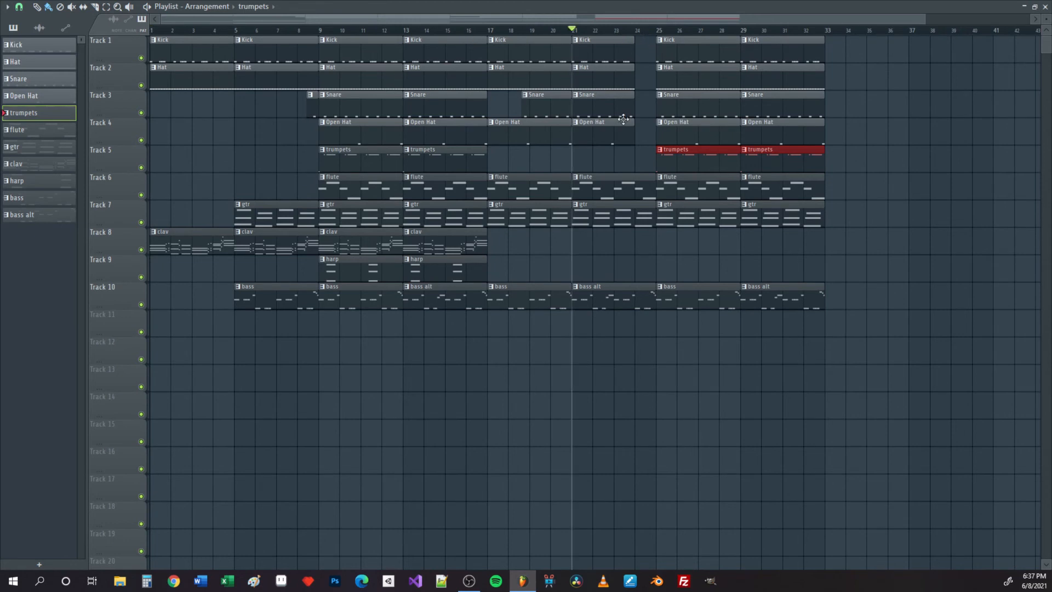
{"action": "key", "text": "space"}
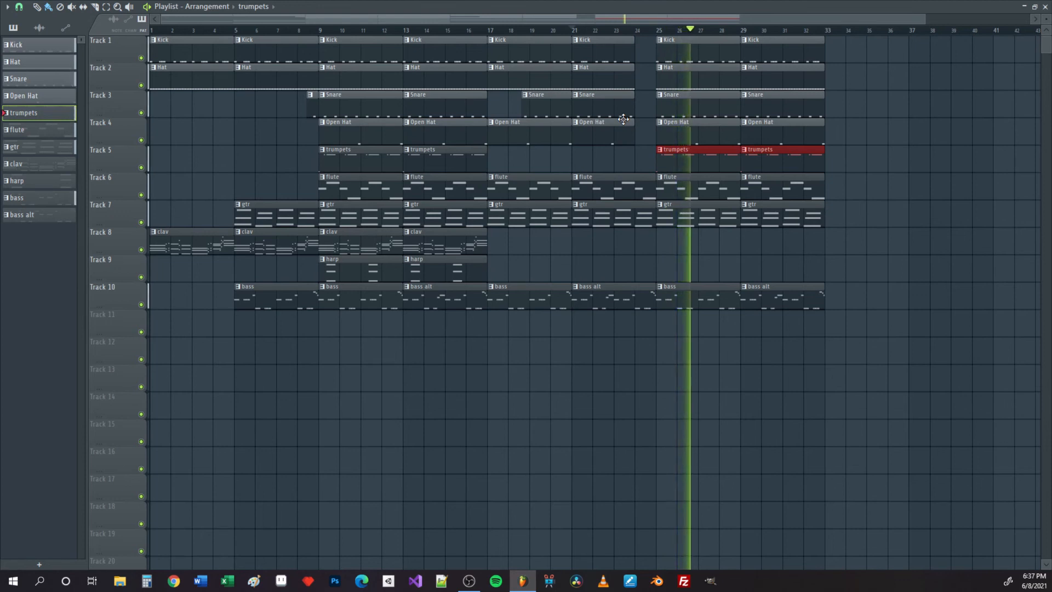
{"action": "key", "text": "space"}
{"action": "left_click", "coordinate": [635, 30]}
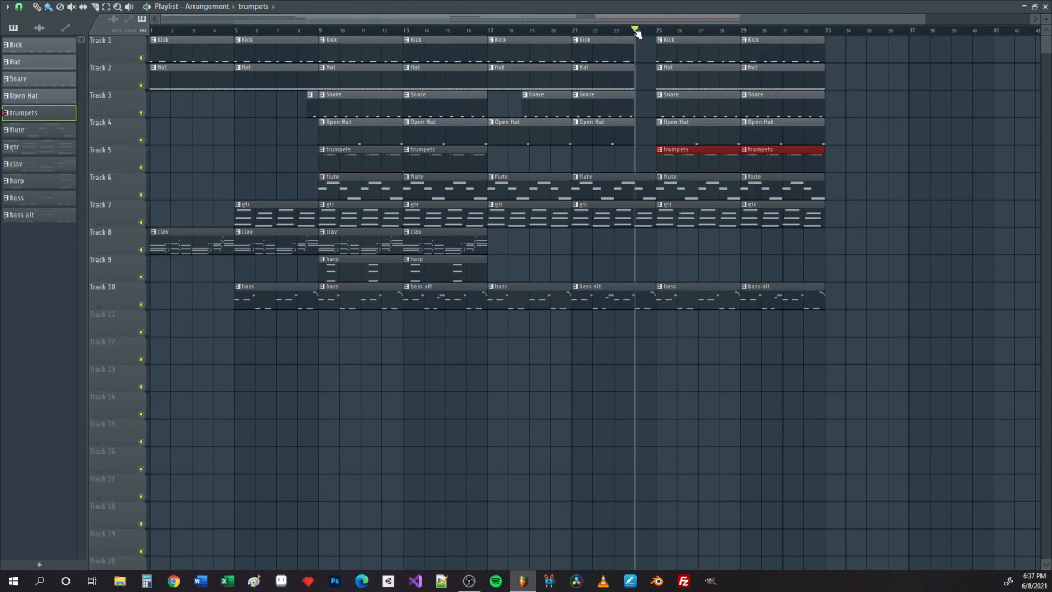
{"action": "left_click_drag", "start_coordinate": [636, 30], "coordinate": [656, 30]}
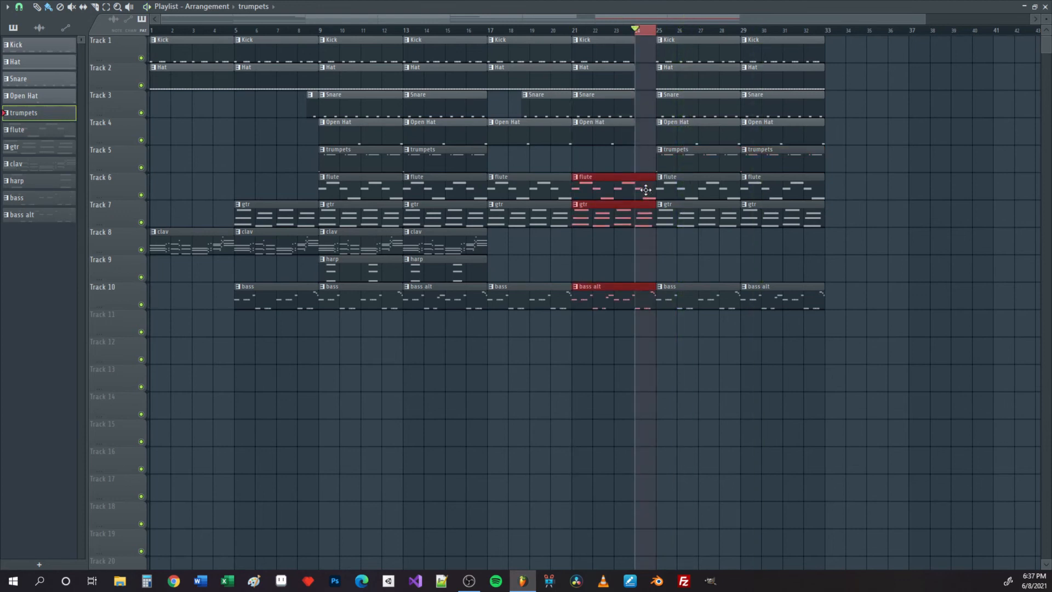
{"action": "left_click", "coordinate": [641, 30]}
Step: Shorten the kick, hat, snare and open hat clips that start at bar 29 so they end at the start of bar 32
{"action": "left_click", "coordinate": [803, 31]}
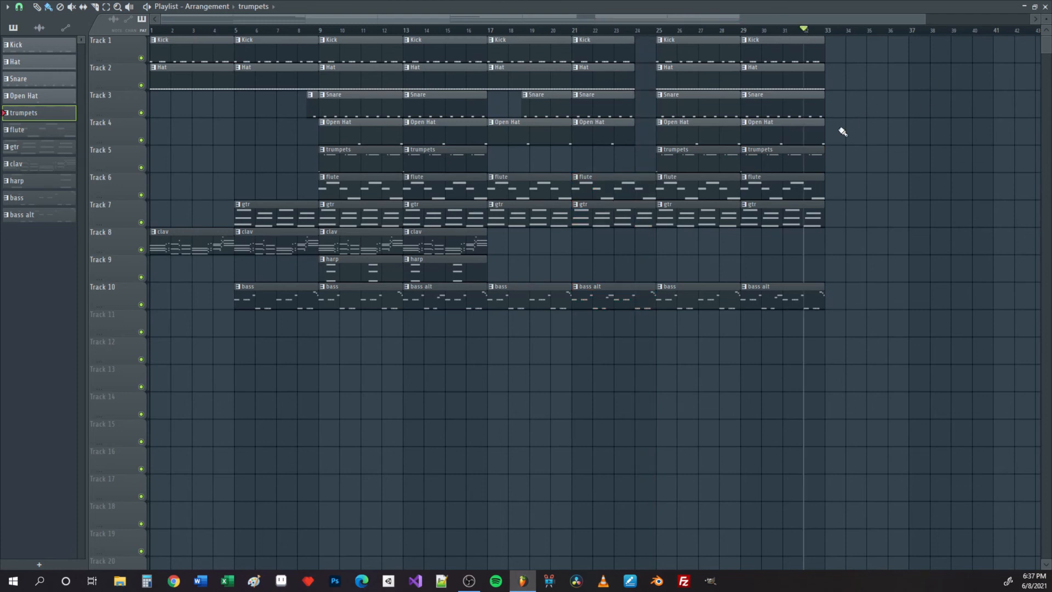
{"action": "left_click_drag", "start_coordinate": [838, 146], "coordinate": [797, 39]}
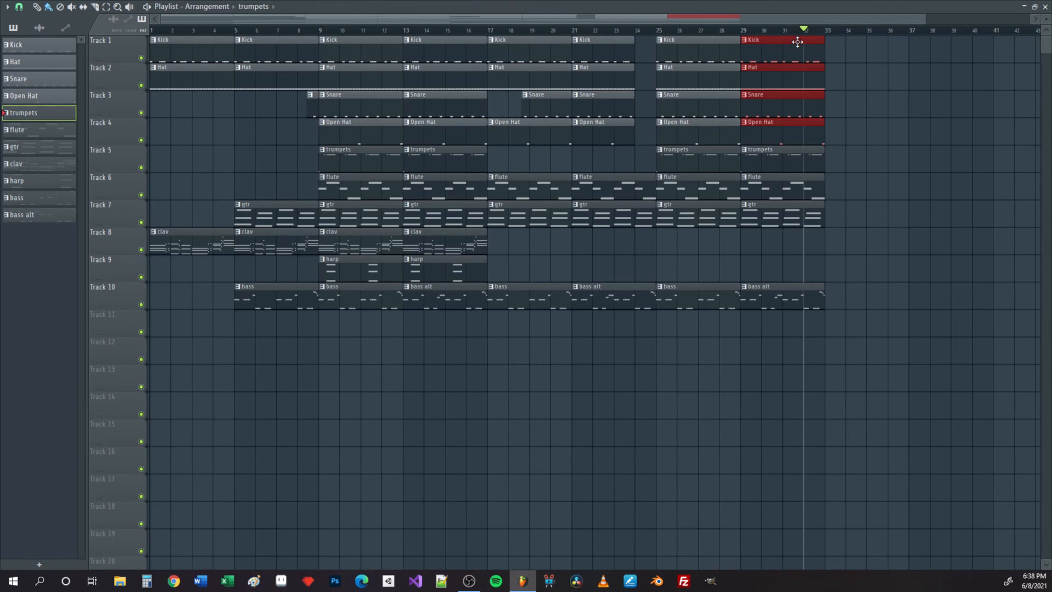
{"action": "left_click_drag", "start_coordinate": [820, 46], "coordinate": [808, 44]}
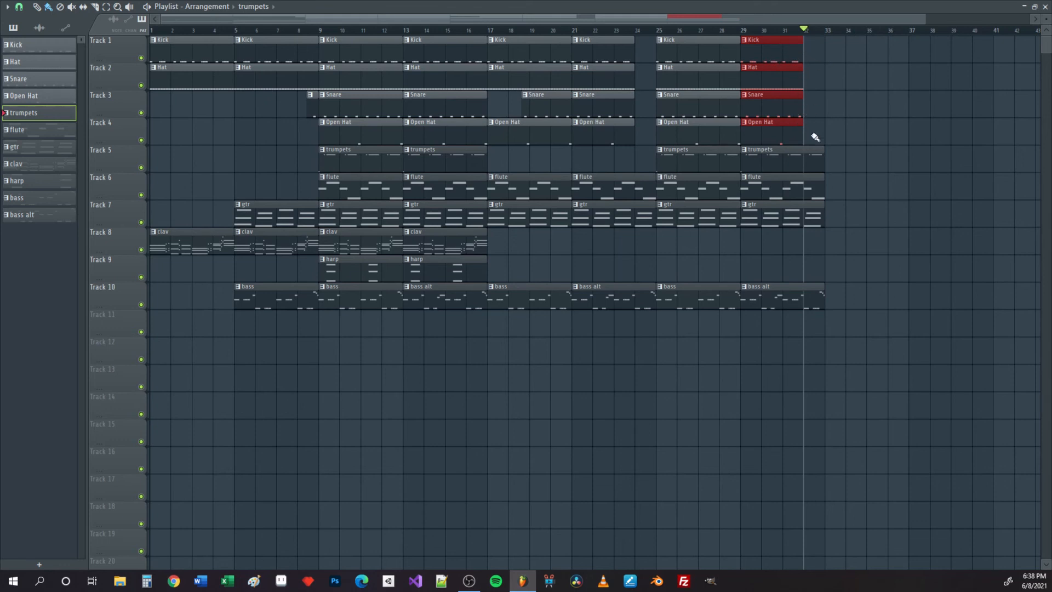
Step: Copy all clips in bars 9 to 16 to bar 33 and play the transition, starting from bar 29
{"action": "left_click_drag", "start_coordinate": [483, 335], "coordinate": [849, 61]}
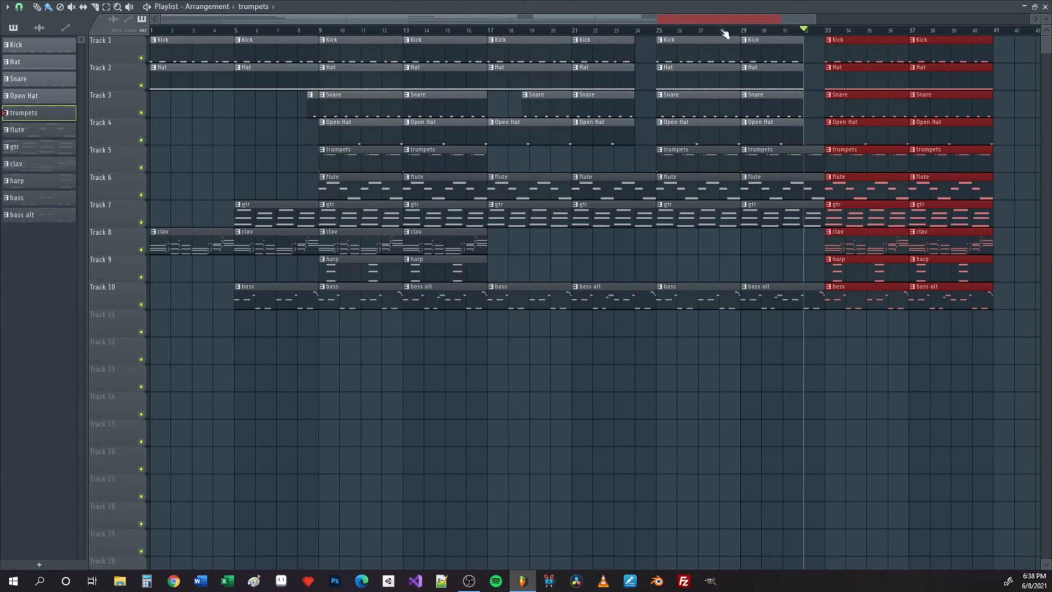
{"action": "left_click", "coordinate": [743, 32]}
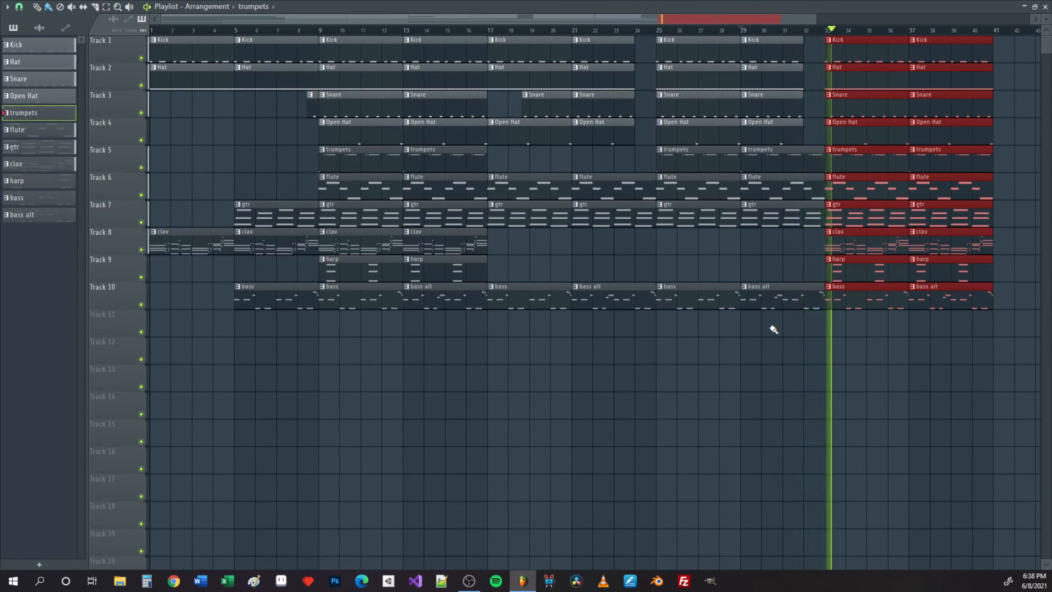
{"action": "key", "text": "space"}
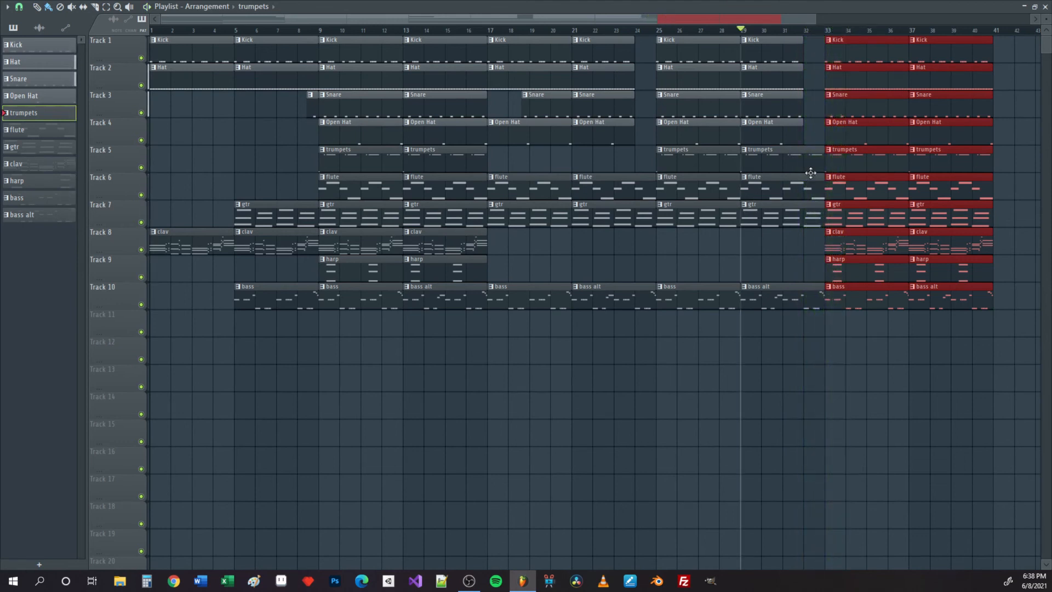
Step: Place a copy of the shortened snare clip at bar 29 on Track 11 and extend it to the end of bar 32
{"action": "left_click", "coordinate": [779, 105]}
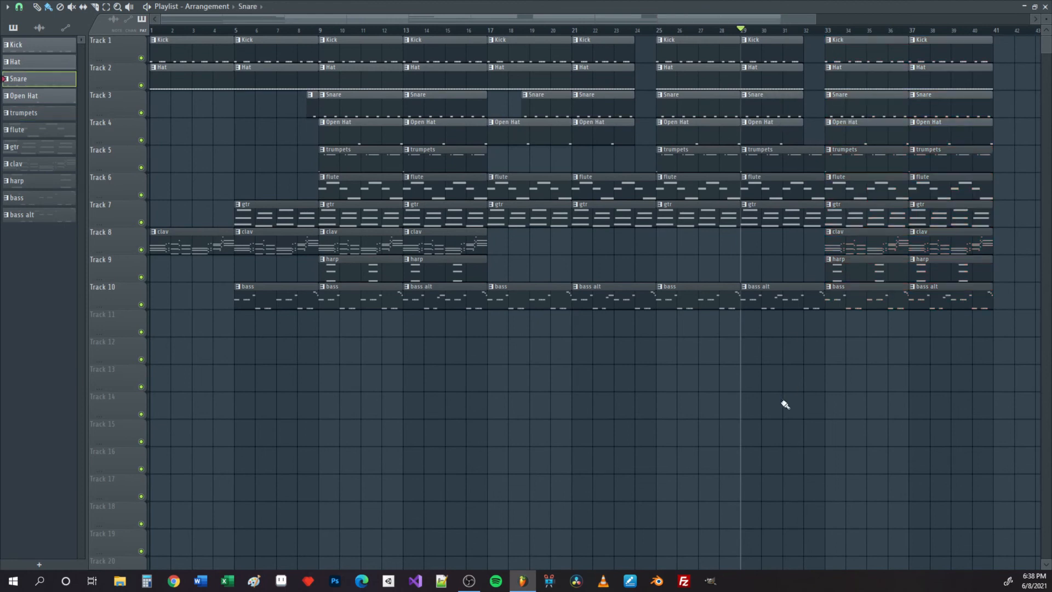
{"action": "left_click", "coordinate": [747, 320]}
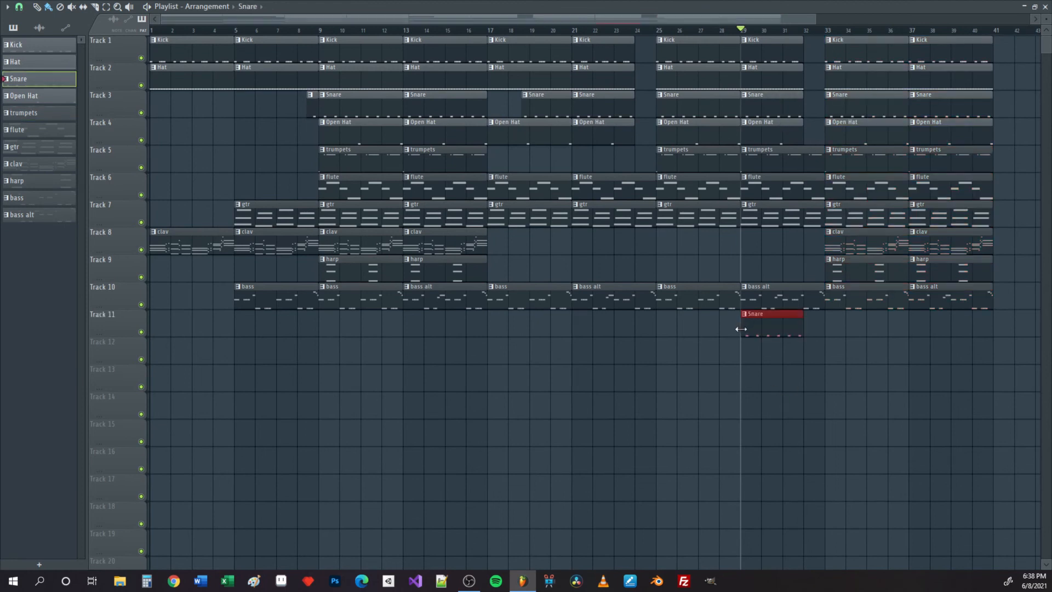
{"action": "left_click", "coordinate": [806, 327]}
{"action": "right_click", "coordinate": [808, 326]}
{"action": "left_click_drag", "start_coordinate": [802, 327], "coordinate": [814, 327]}
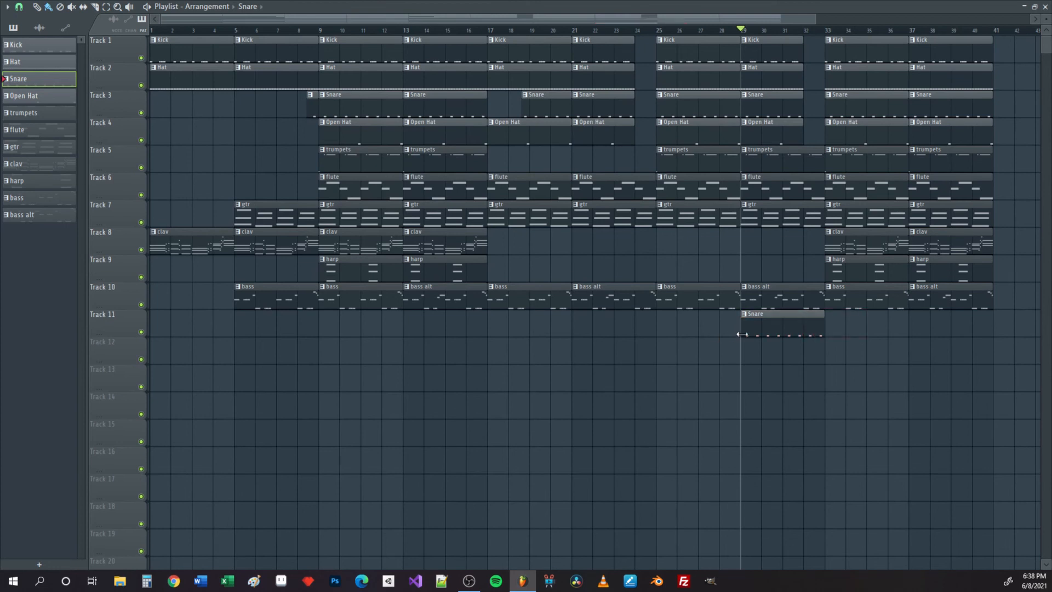
Step: Trim the Track 11 snare clip to a short pickup before bar 33, move it to Track 3, and play the transition from bar 29
{"action": "left_click_drag", "start_coordinate": [741, 334], "coordinate": [819, 112]}
{"action": "key", "text": "space"}
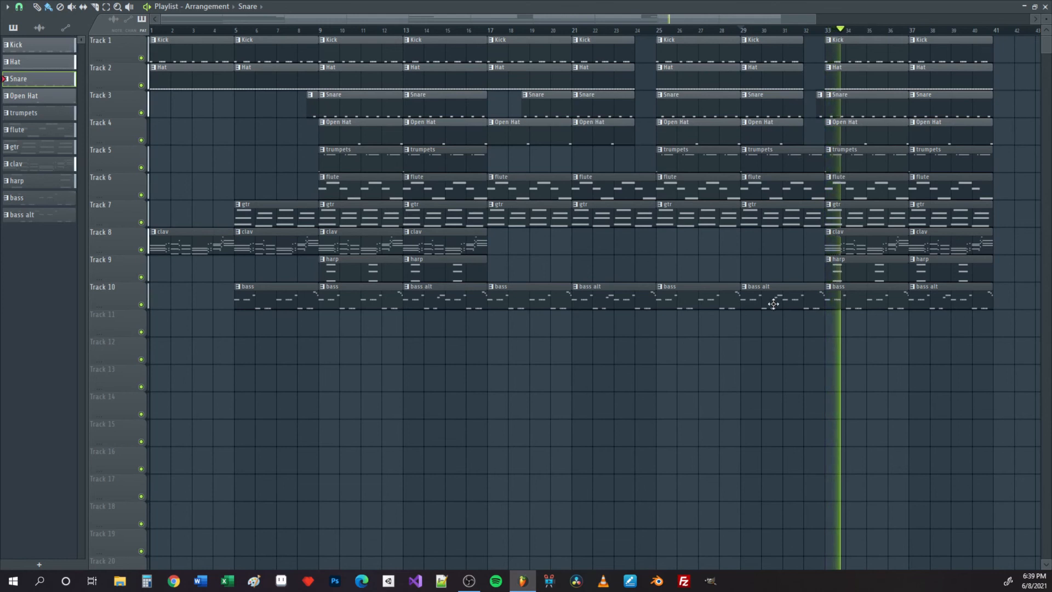
{"action": "scroll", "coordinate": [781, 318], "scroll_direction": "down", "scroll_amount": 1}
{"action": "scroll", "coordinate": [778, 318], "scroll_direction": "down", "scroll_amount": 1}
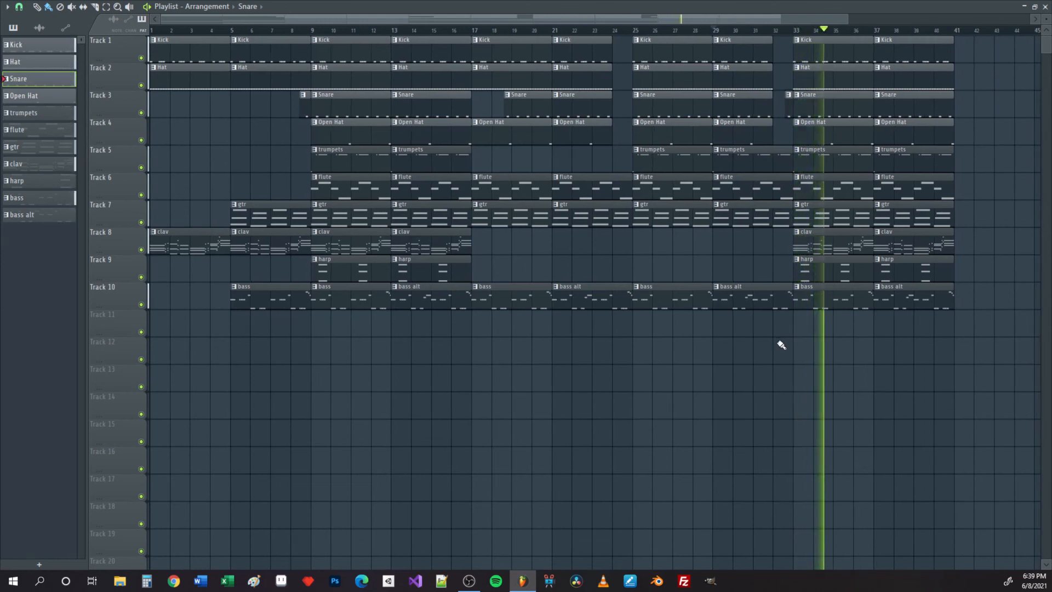
{"action": "scroll", "coordinate": [782, 337], "scroll_direction": "down", "scroll_amount": 2}
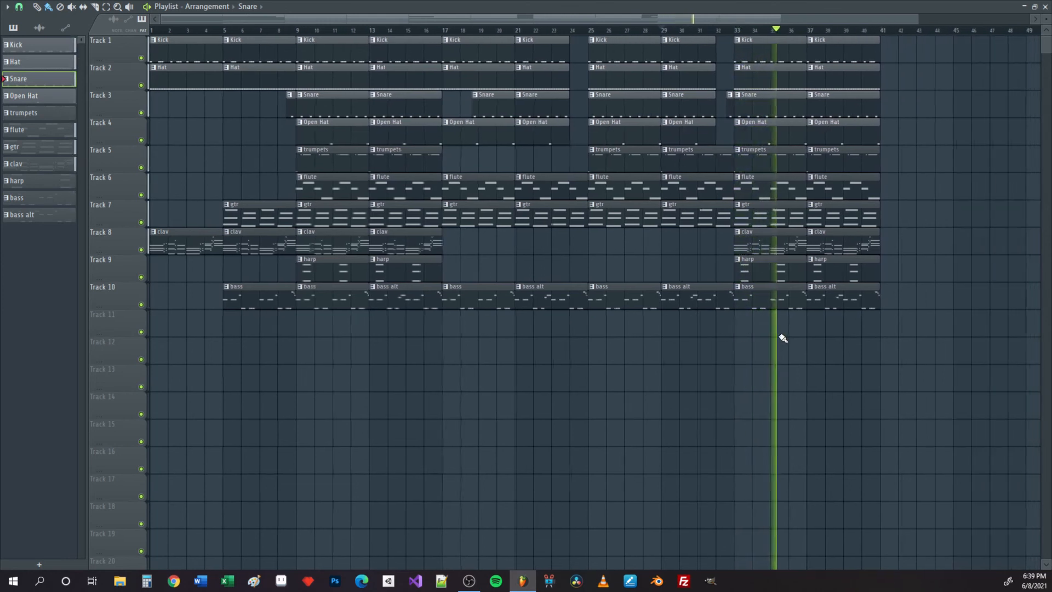
{"action": "key", "text": "space"}
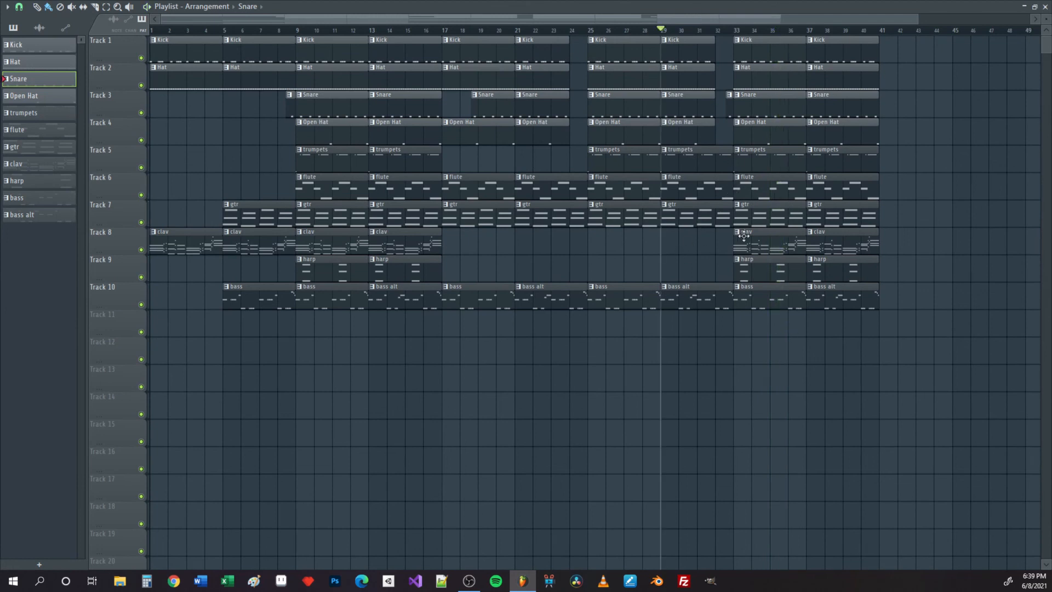
Step: Copy all clips in bars 17 to 40 to bar 41, and repeat the final eight-bar hook at bar 65
{"action": "scroll", "coordinate": [743, 236], "scroll_direction": "down", "scroll_amount": 2}
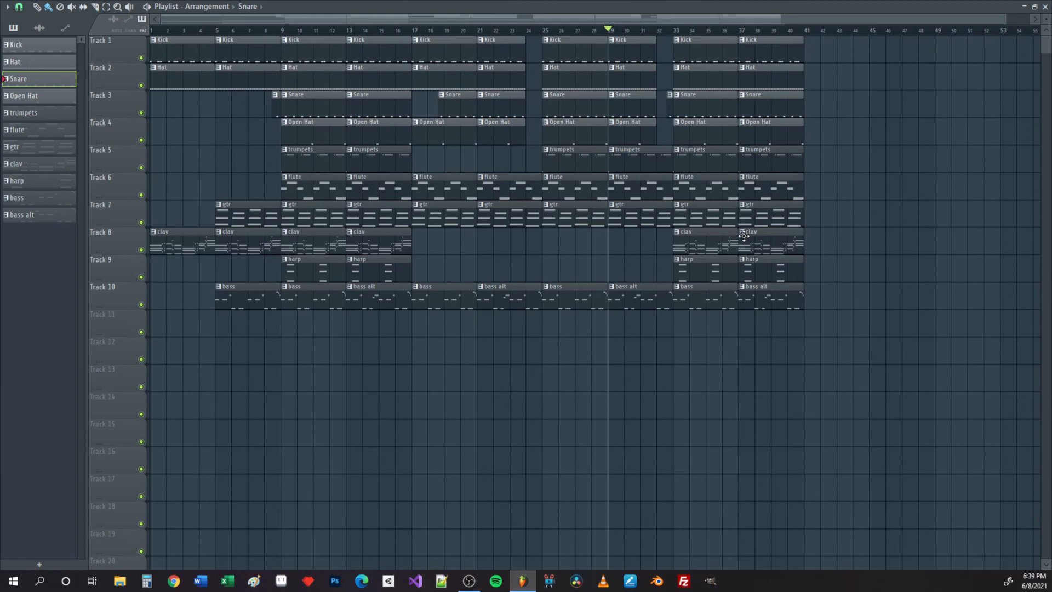
{"action": "scroll", "coordinate": [643, 317], "scroll_direction": "down", "scroll_amount": 1}
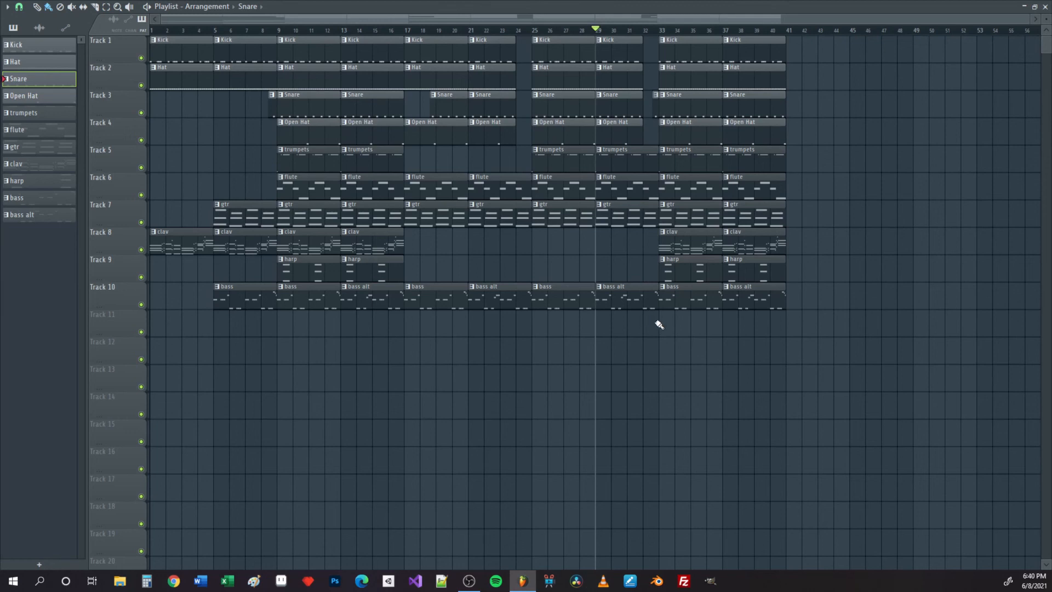
{"action": "left_click_drag", "start_coordinate": [870, 325], "coordinate": [805, 62]}
{"action": "scroll", "coordinate": [810, 232], "scroll_direction": "down", "scroll_amount": 3}
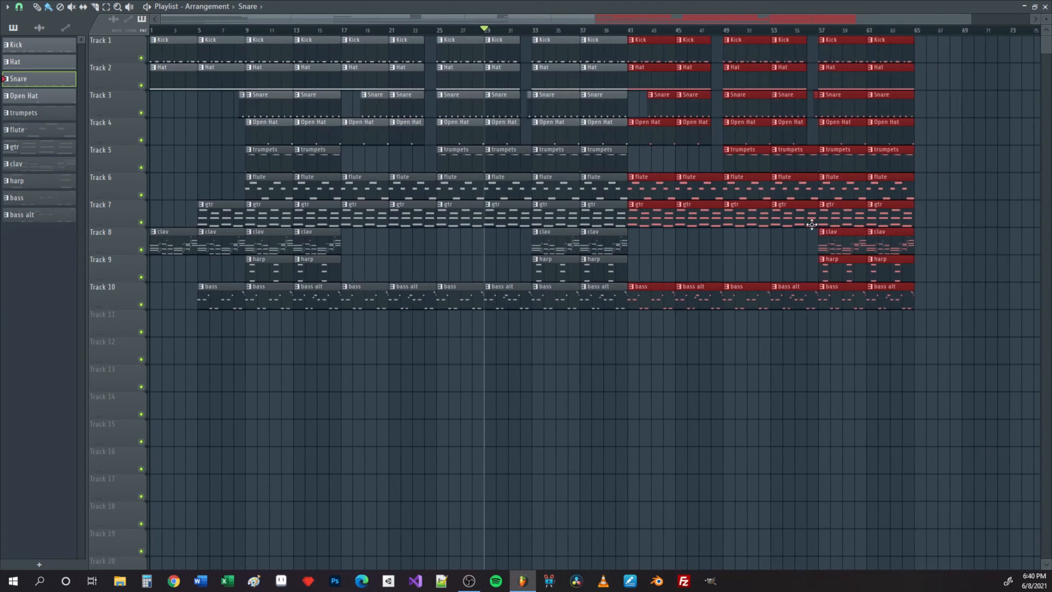
{"action": "left_click_drag", "start_coordinate": [861, 336], "coordinate": [891, 62]}
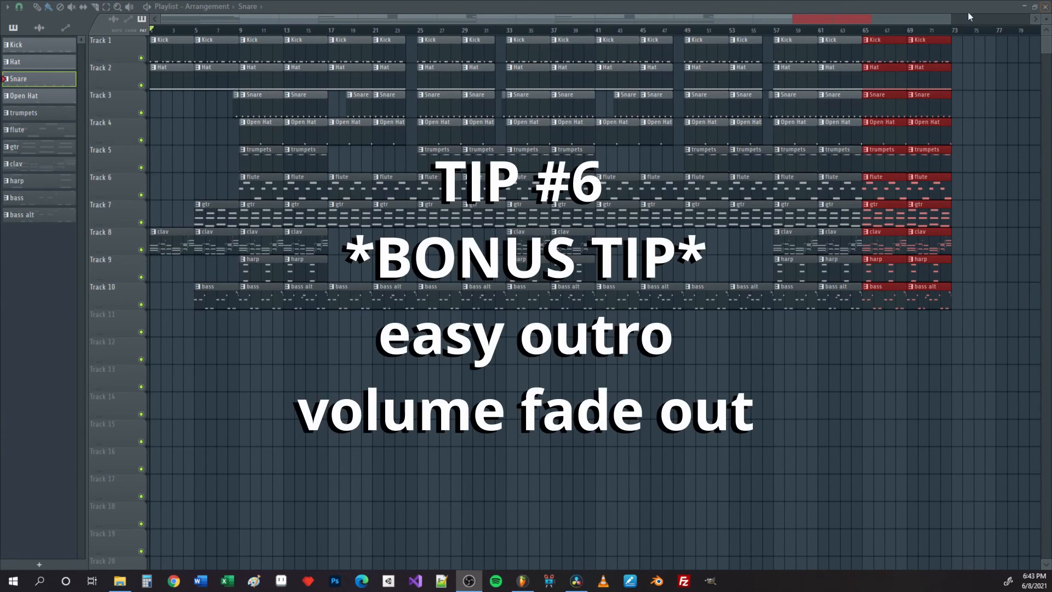
Step: Create an automation clip for the Master track's volume fader in the mixer
{"action": "left_click_drag", "start_coordinate": [774, 32], "coordinate": [947, 32]}
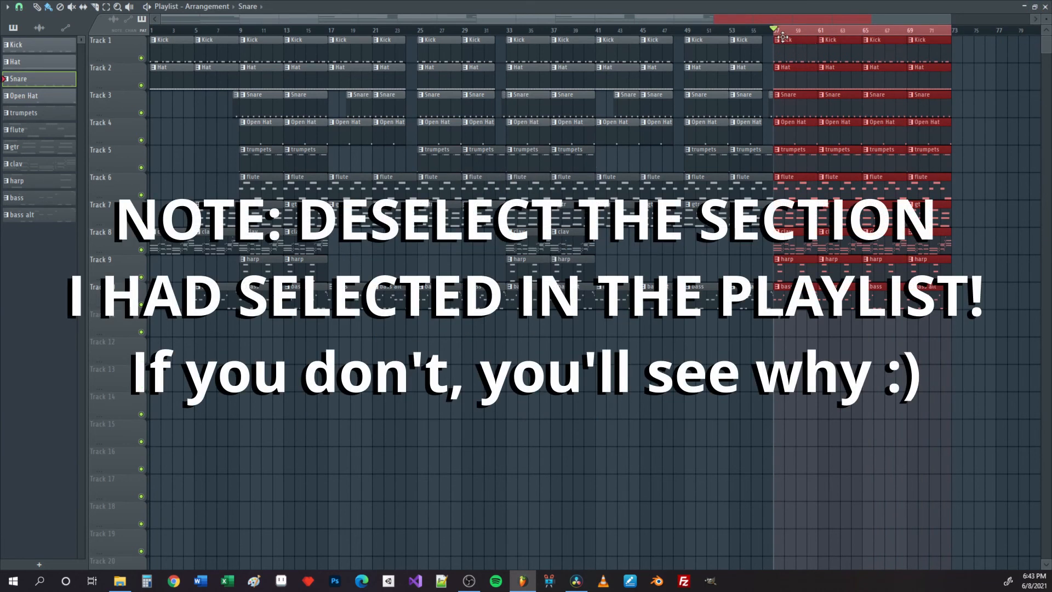
{"action": "left_click", "coordinate": [1032, 8]}
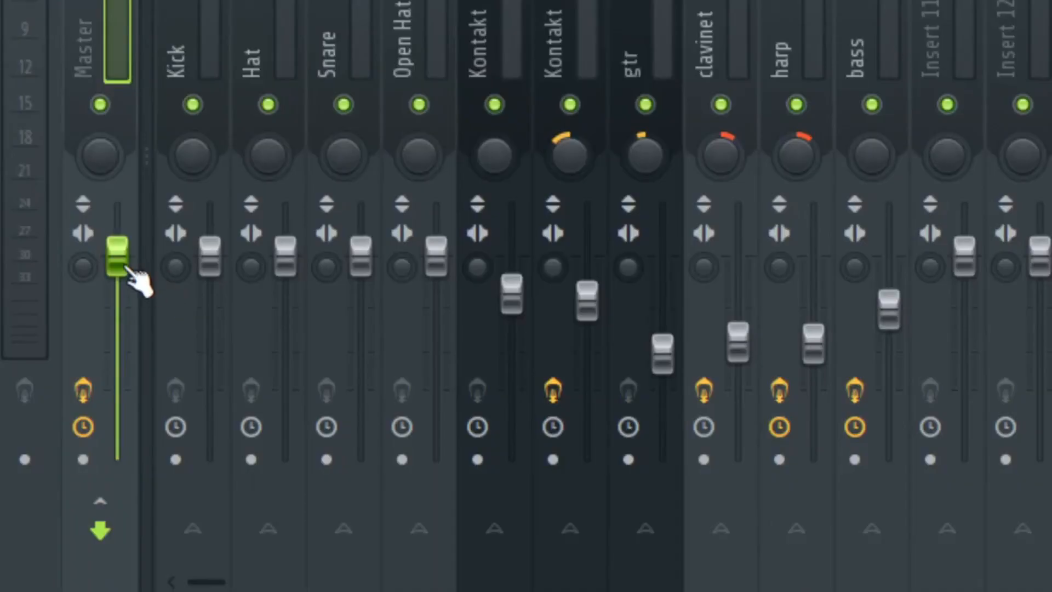
{"action": "right_click", "coordinate": [125, 264]}
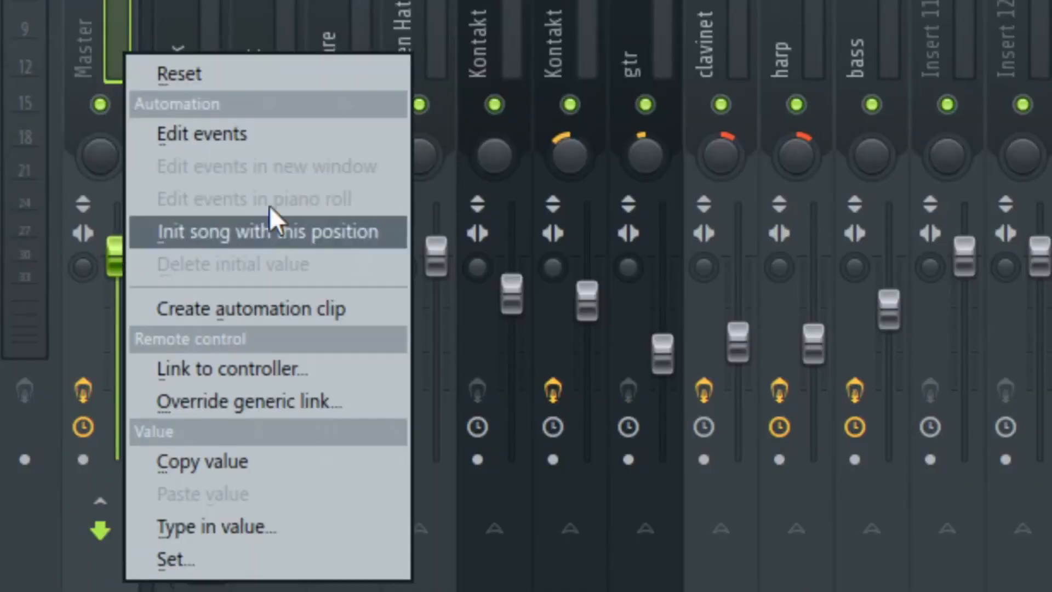
{"action": "left_click", "coordinate": [315, 303]}
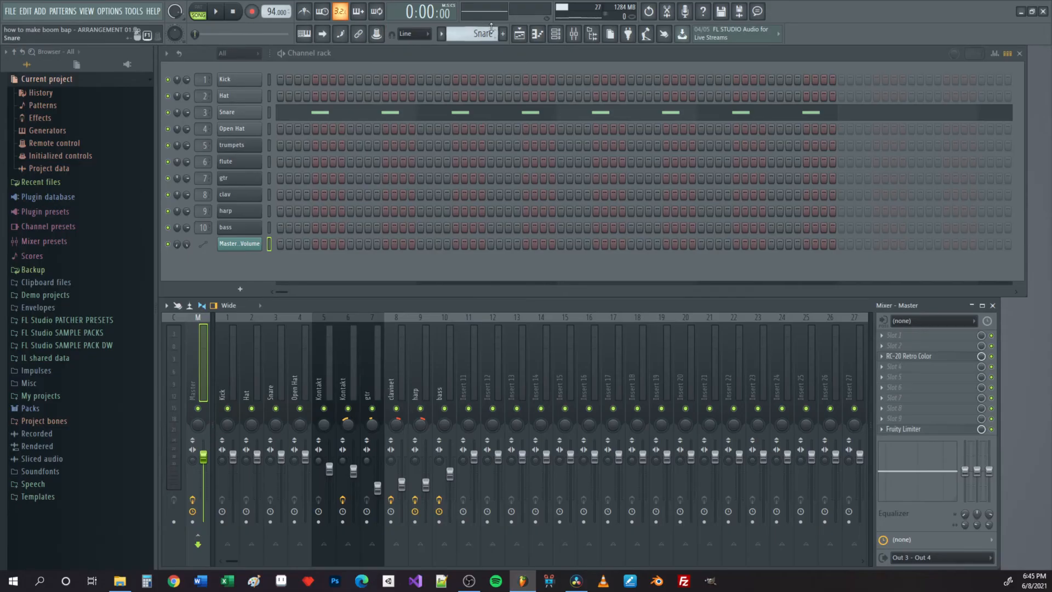
Step: Add a point at bar 65 in the Master - Volume clip and give it the end point's copied value of 80%
{"action": "left_click", "coordinate": [517, 32]}
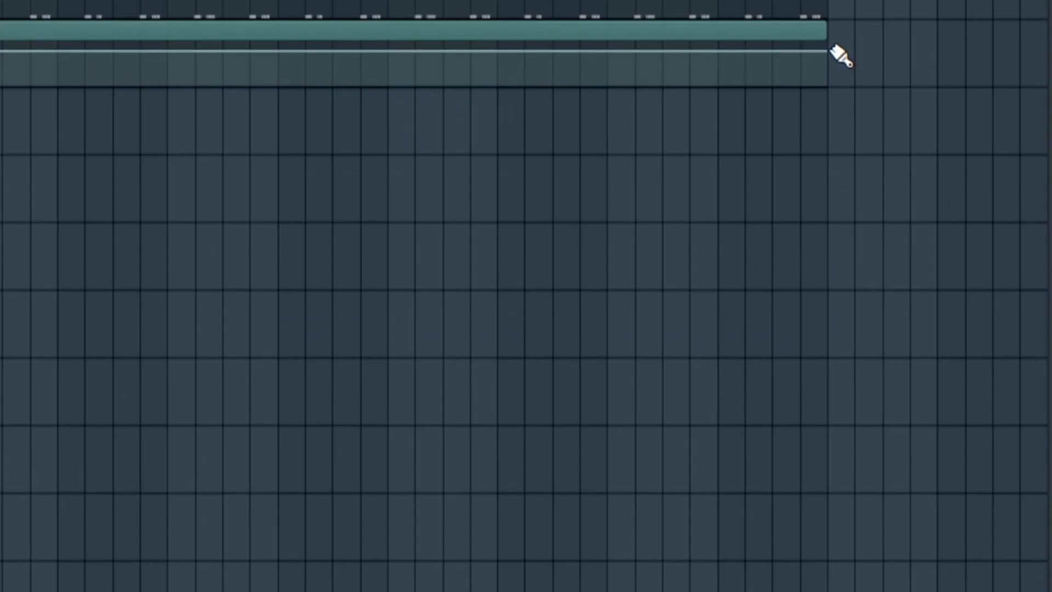
{"action": "right_click", "coordinate": [827, 51]}
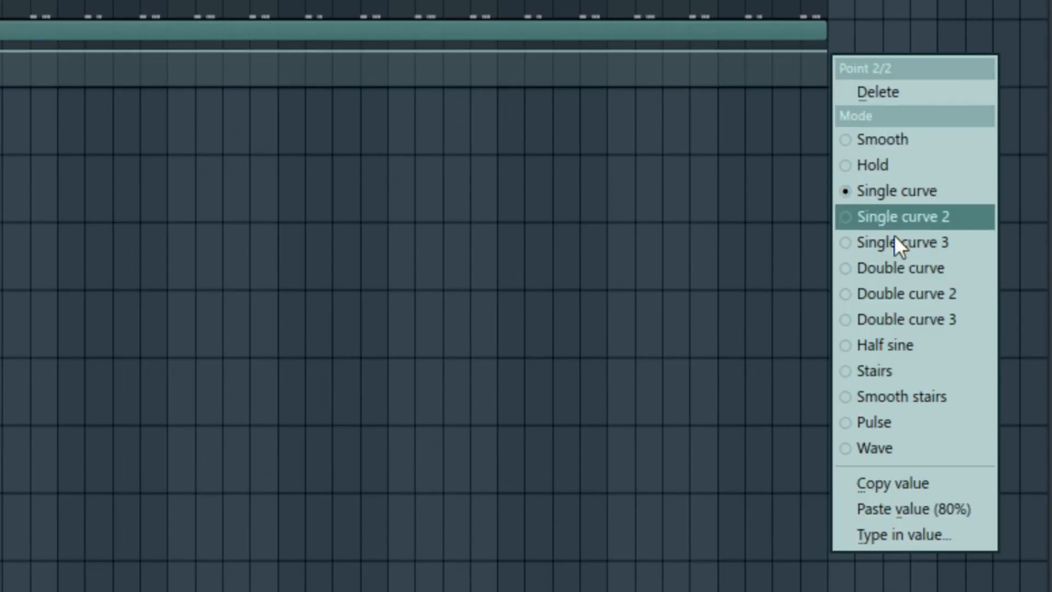
{"action": "left_click", "coordinate": [908, 485]}
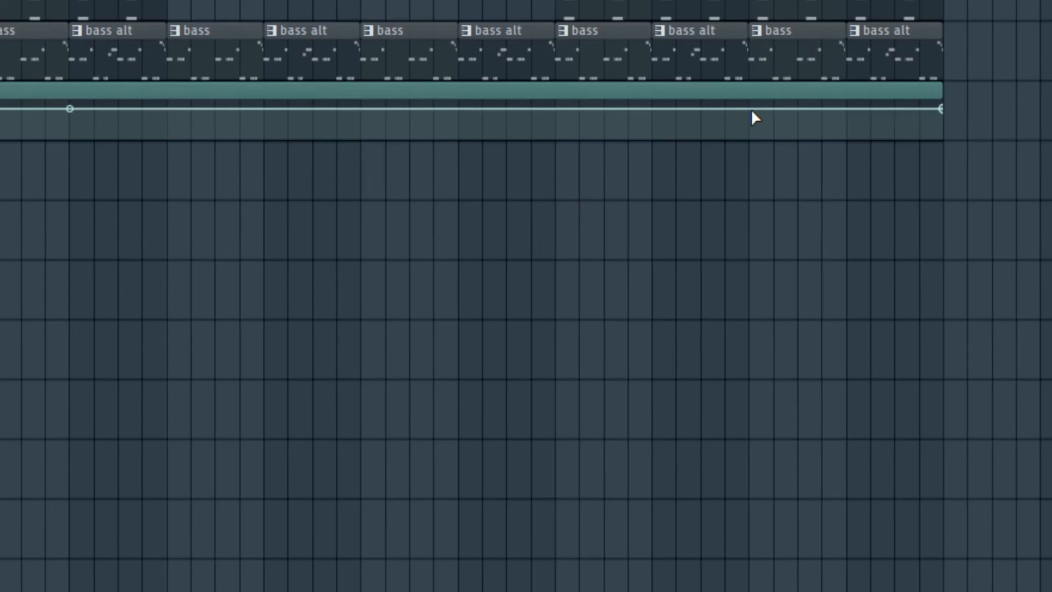
{"action": "right_click", "coordinate": [750, 109]}
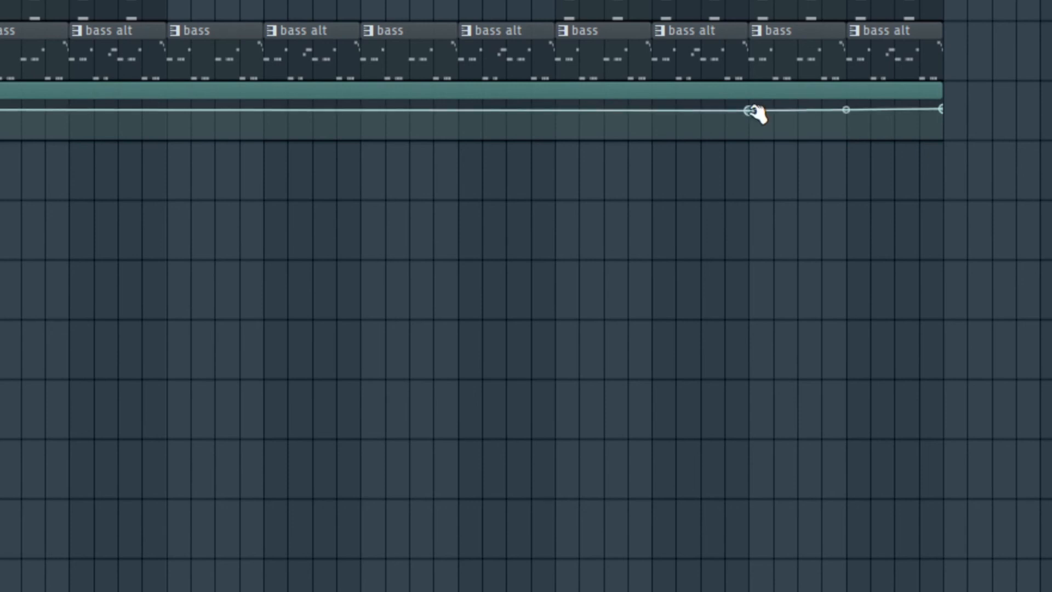
{"action": "right_click", "coordinate": [749, 111]}
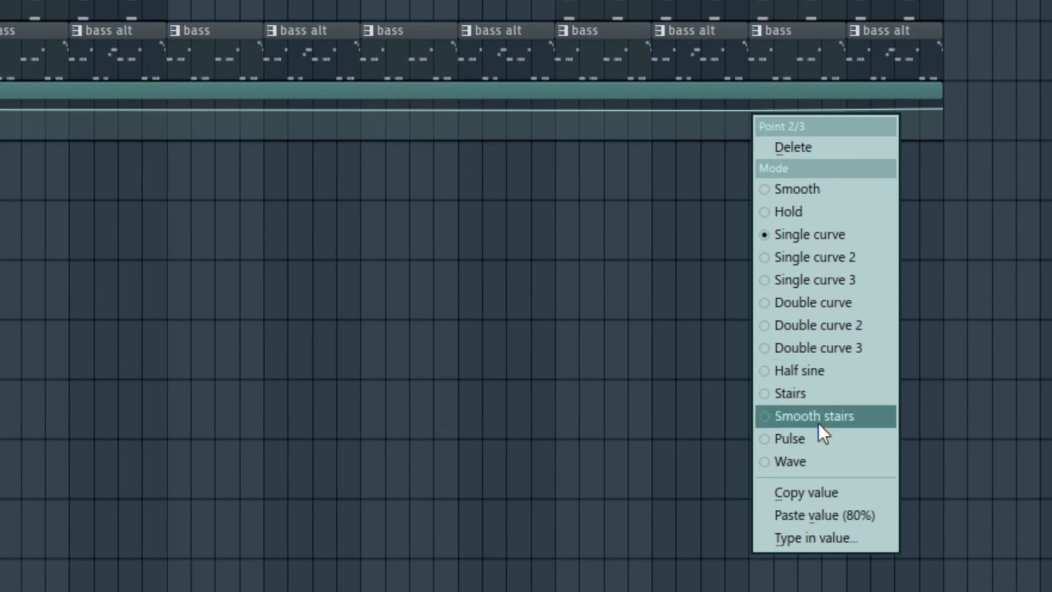
{"action": "left_click", "coordinate": [822, 518]}
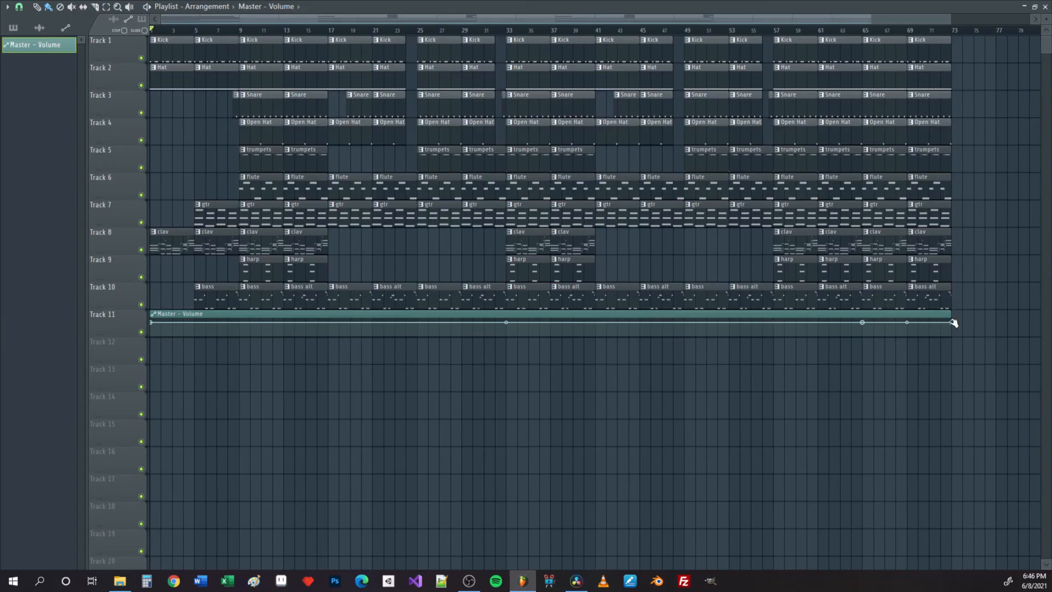
Step: Lower the Master - Volume clip's end point to the minimum and play the fade-out, starting from bar 63
{"action": "left_click_drag", "start_coordinate": [952, 322], "coordinate": [952, 338]}
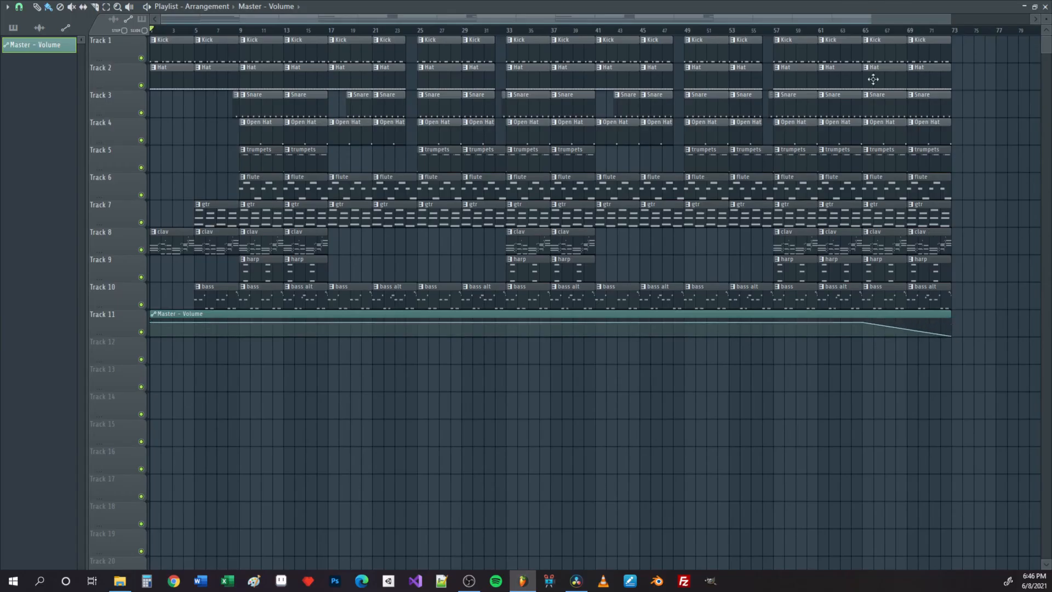
{"action": "left_click", "coordinate": [848, 31]}
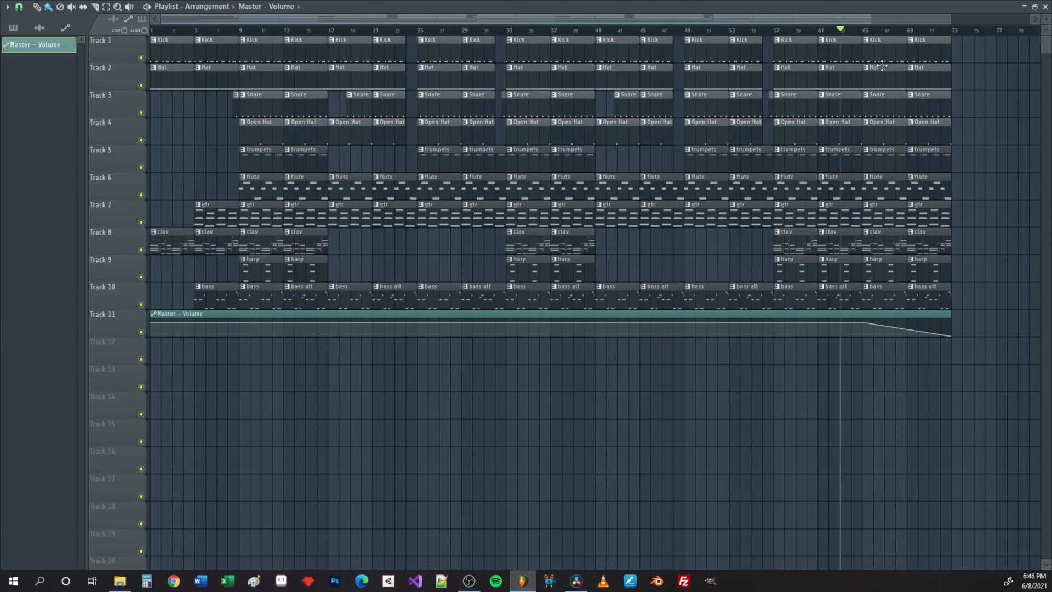
{"action": "key", "text": "space"}
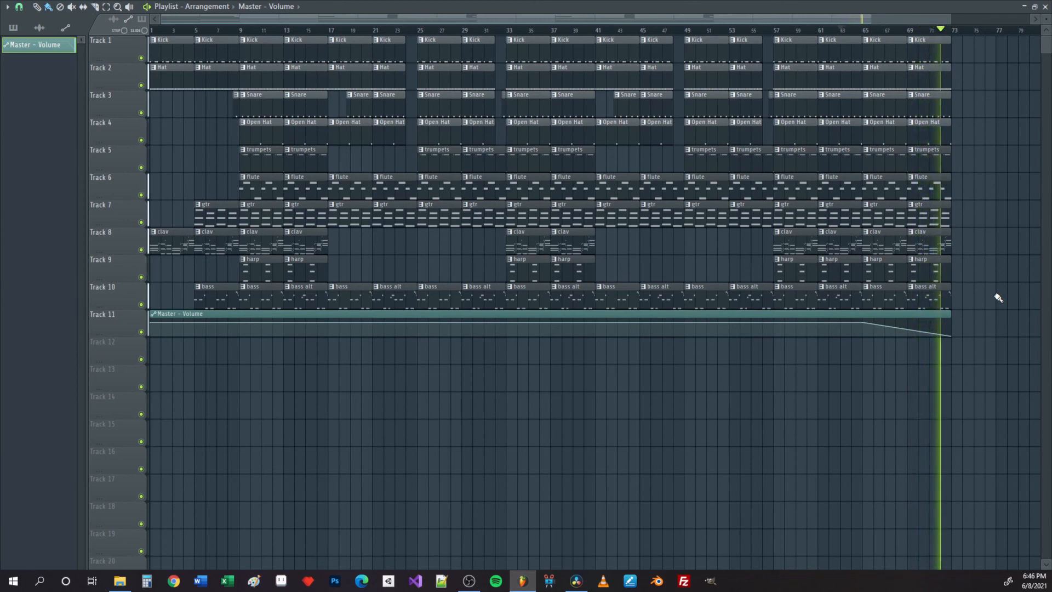
{"action": "key", "text": "space"}
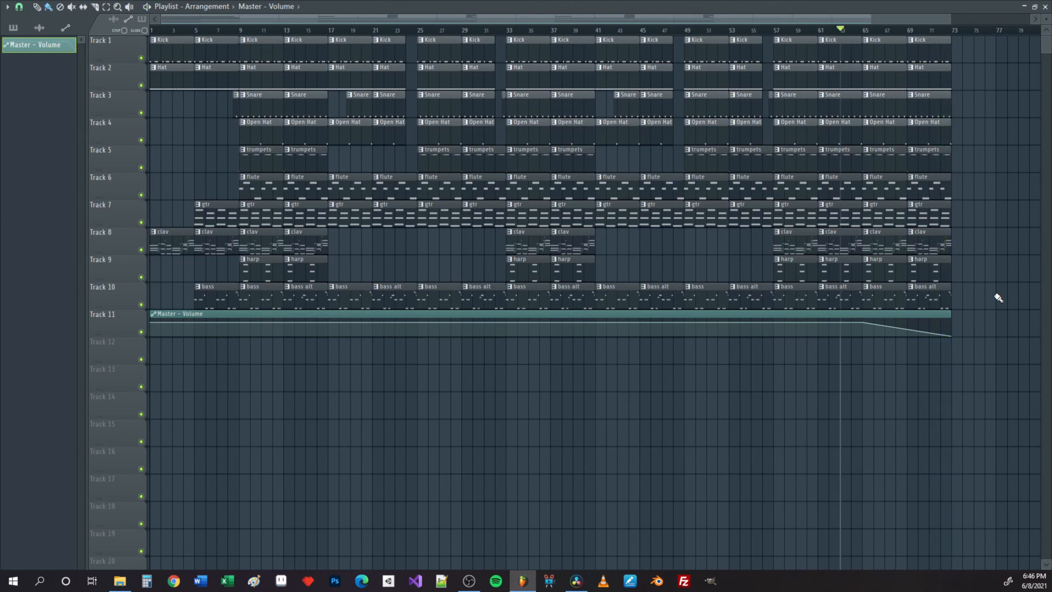